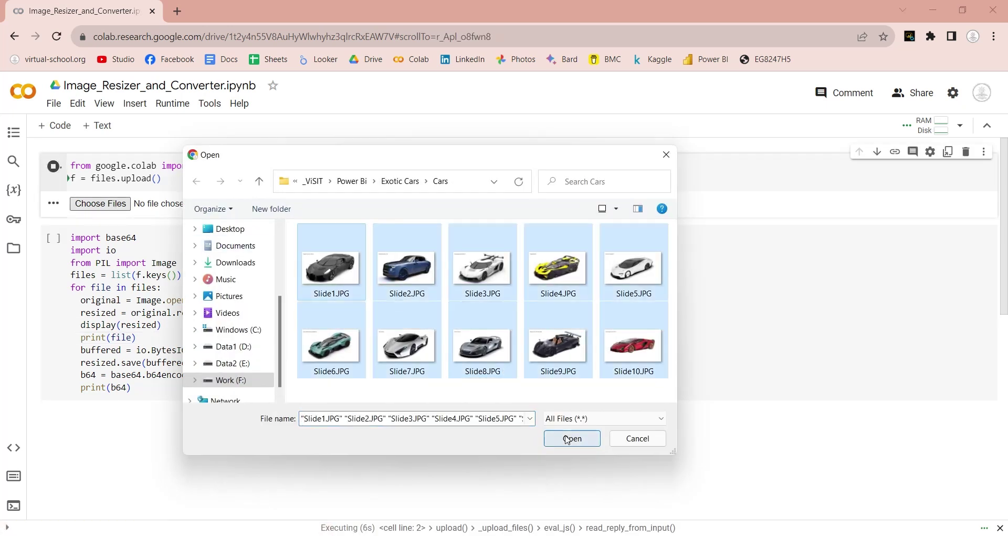
Step: Upload the ten car slide images to Colab and refresh the Files sidebar
{"action": "left_click", "coordinate": [567, 439]}
{"action": "left_click", "coordinate": [14, 247]}
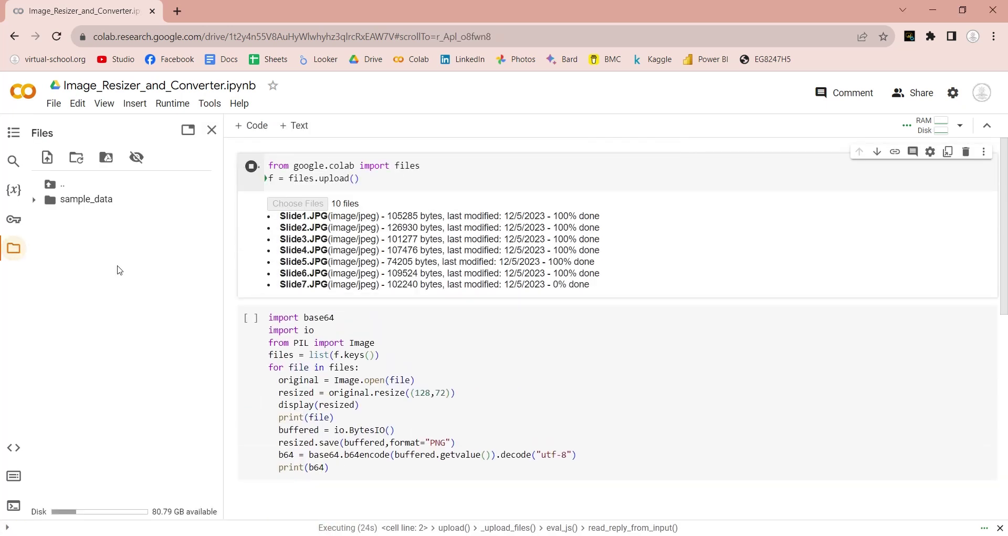
{"action": "left_click", "coordinate": [76, 157]}
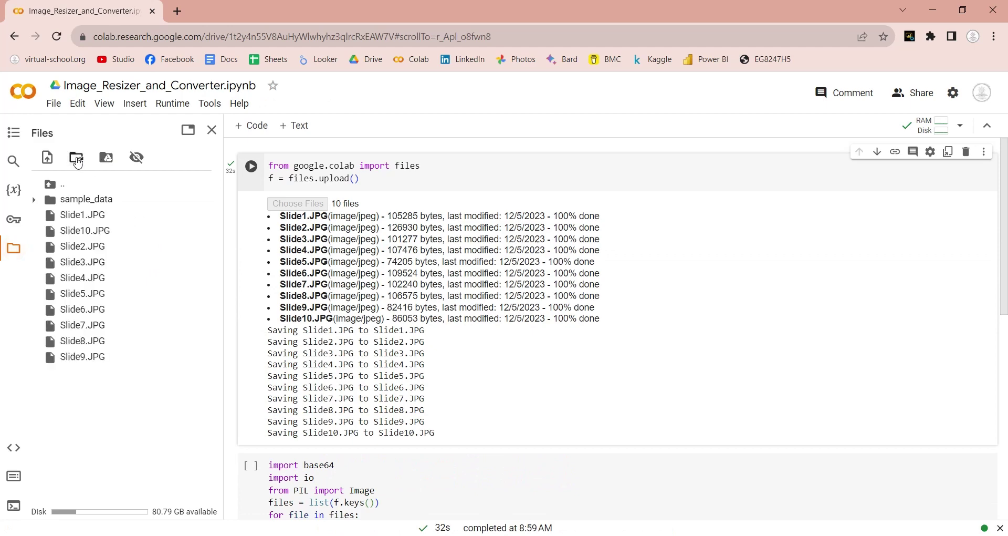
Step: Run the resize and base64 conversion cell and review each thumbnail's base64 string
{"action": "left_click", "coordinate": [250, 203]}
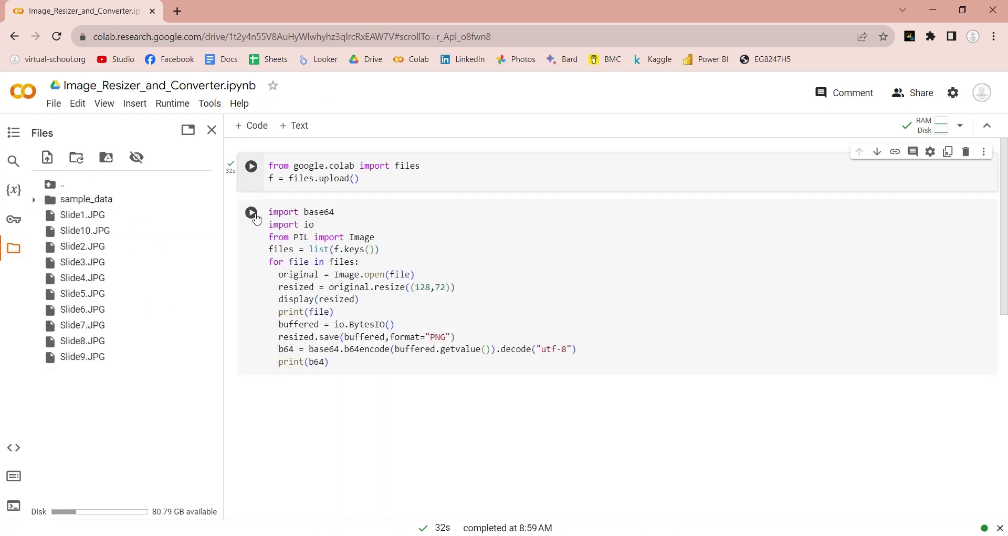
{"action": "left_click", "coordinate": [251, 212]}
{"action": "scroll", "coordinate": [441, 330], "scroll_direction": "down", "scroll_amount": 3}
{"action": "scroll", "coordinate": [441, 330], "scroll_direction": "down", "scroll_amount": 5}
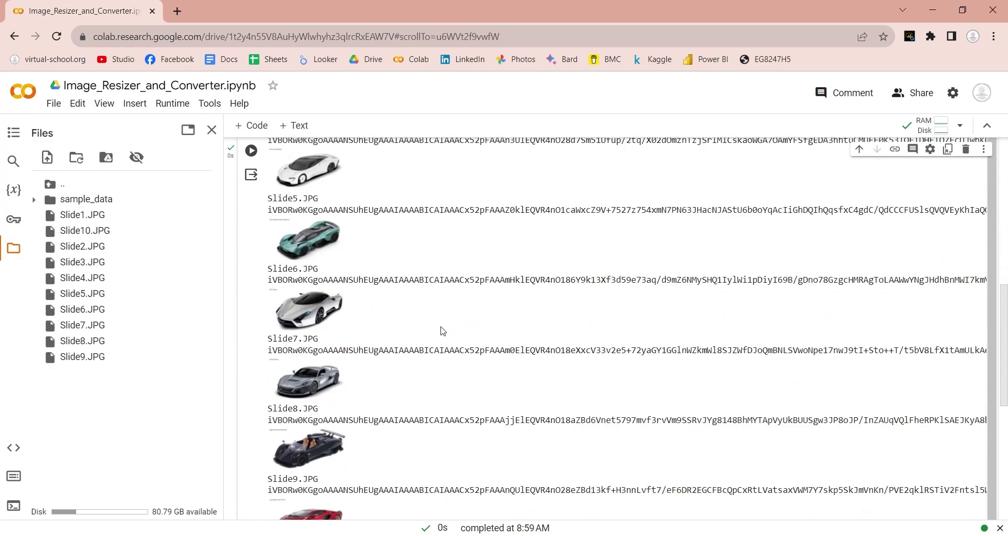
{"action": "scroll", "coordinate": [441, 330], "scroll_direction": "down", "scroll_amount": 3}
{"action": "triple_click", "coordinate": [372, 359]}
{"action": "left_click", "coordinate": [372, 360]}
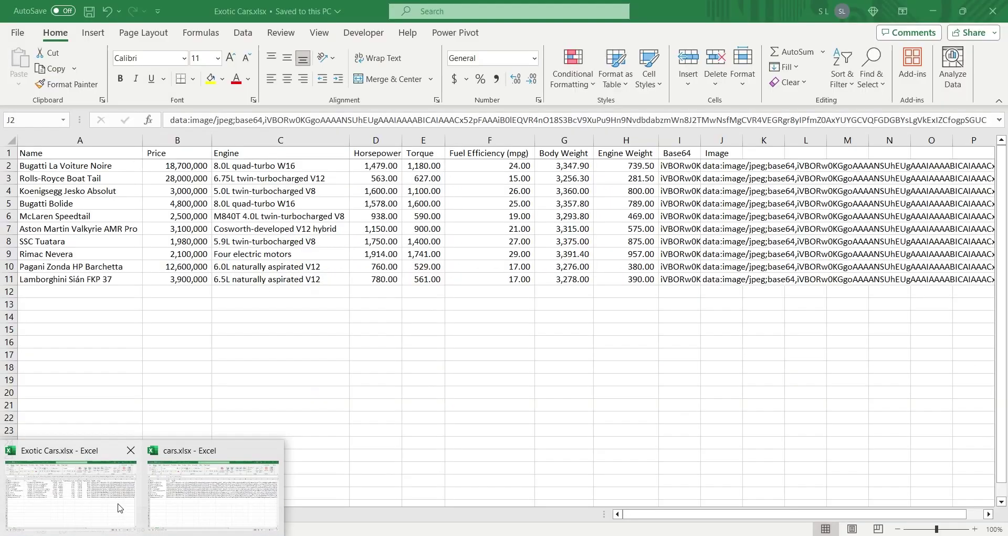
Step: Switch to the Exotic Cars workbook and inspect its Base64, Image and specification columns
{"action": "left_click", "coordinate": [117, 499]}
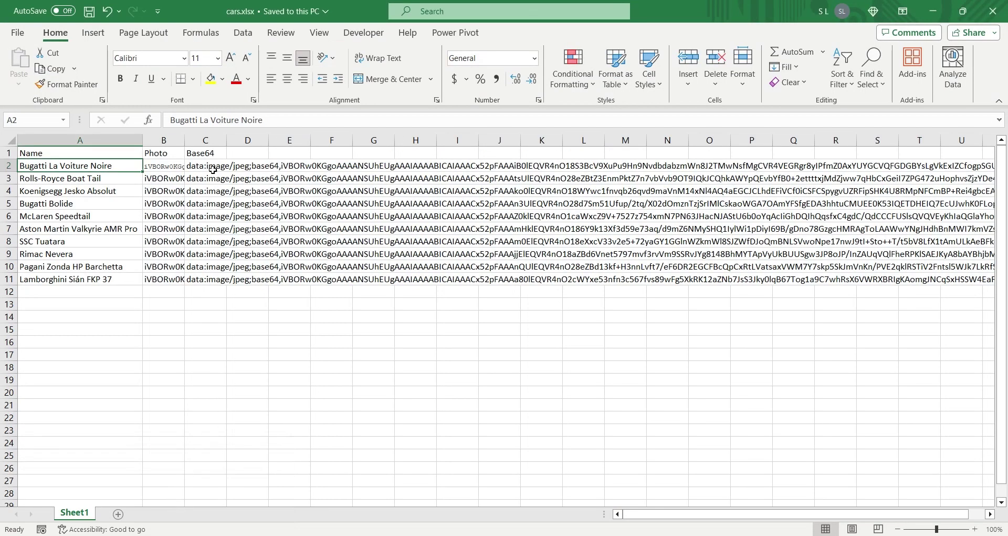
{"action": "left_click_drag", "start_coordinate": [163, 166], "coordinate": [163, 279]}
{"action": "left_click_drag", "start_coordinate": [210, 167], "coordinate": [214, 274]}
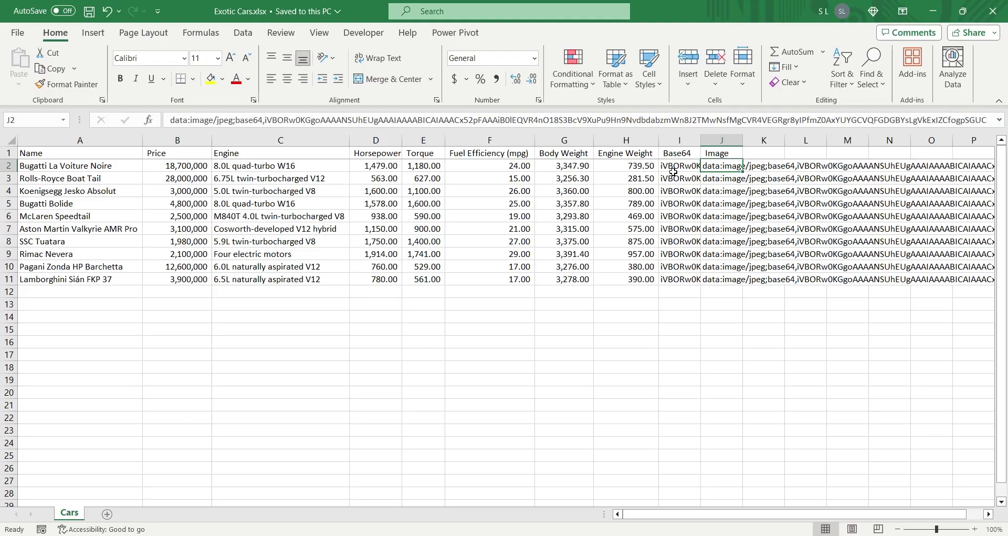
{"action": "left_click_drag", "start_coordinate": [674, 153], "coordinate": [674, 281]}
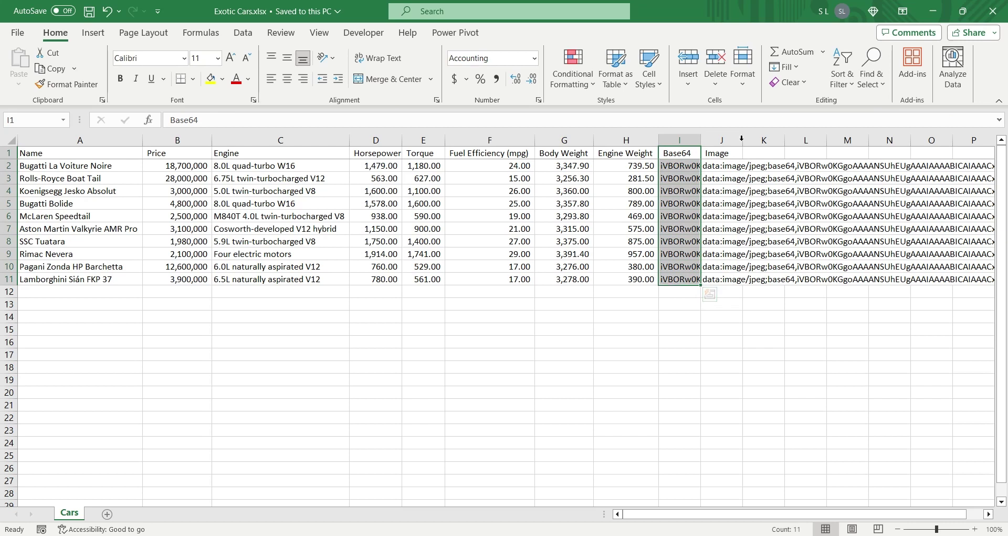
{"action": "left_click_drag", "start_coordinate": [720, 154], "coordinate": [721, 279]}
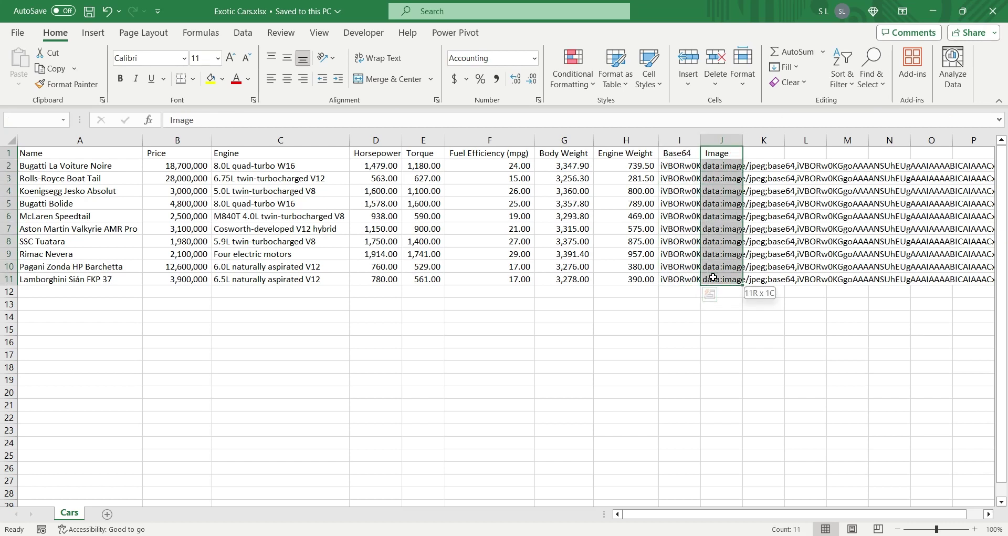
{"action": "mouse_move", "coordinate": [641, 281]}
{"action": "left_mouse_down"}
{"action": "mouse_move", "coordinate": [171, 151]}
{"action": "mouse_move", "coordinate": [53, 150]}
{"action": "left_mouse_up"}
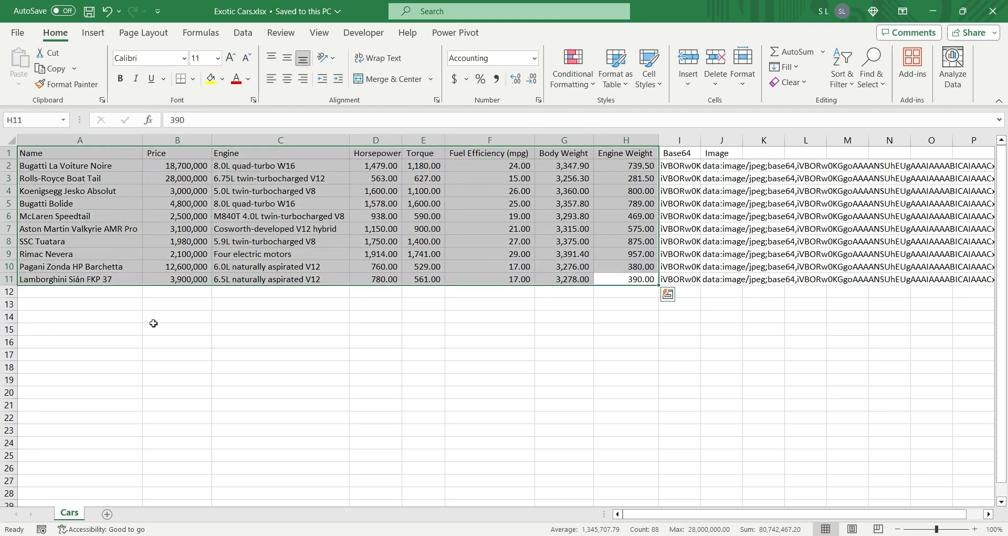
{"action": "left_click", "coordinate": [154, 323]}
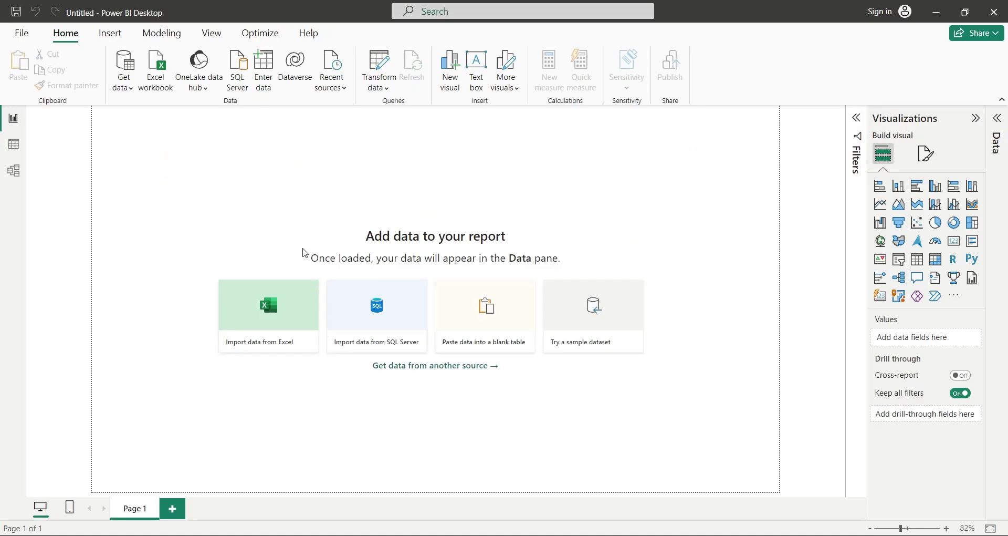
Step: Load the Cars sheet from Exotic Cars.xlsx and expand its fields in the Data pane
{"action": "left_click", "coordinate": [157, 79]}
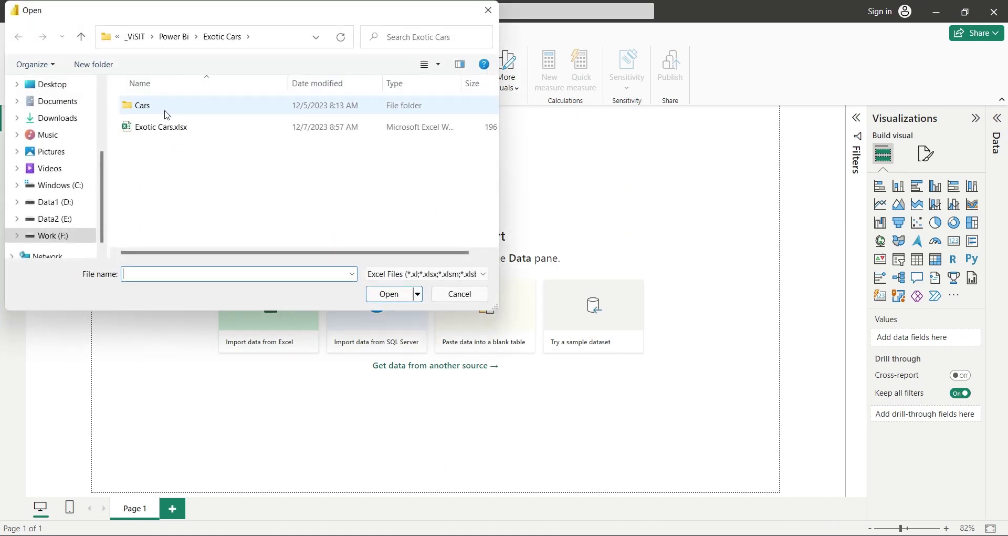
{"action": "left_click", "coordinate": [157, 128]}
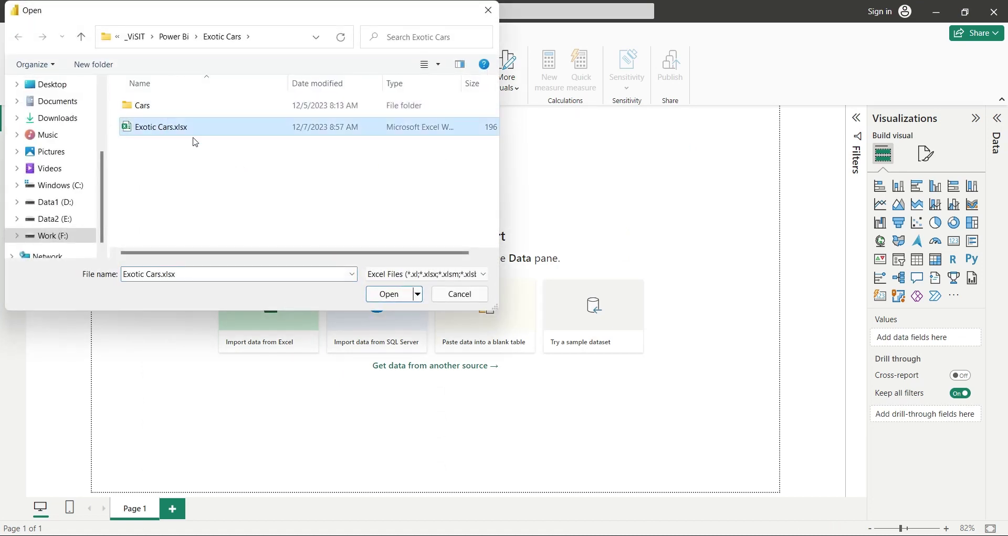
{"action": "left_click", "coordinate": [386, 294]}
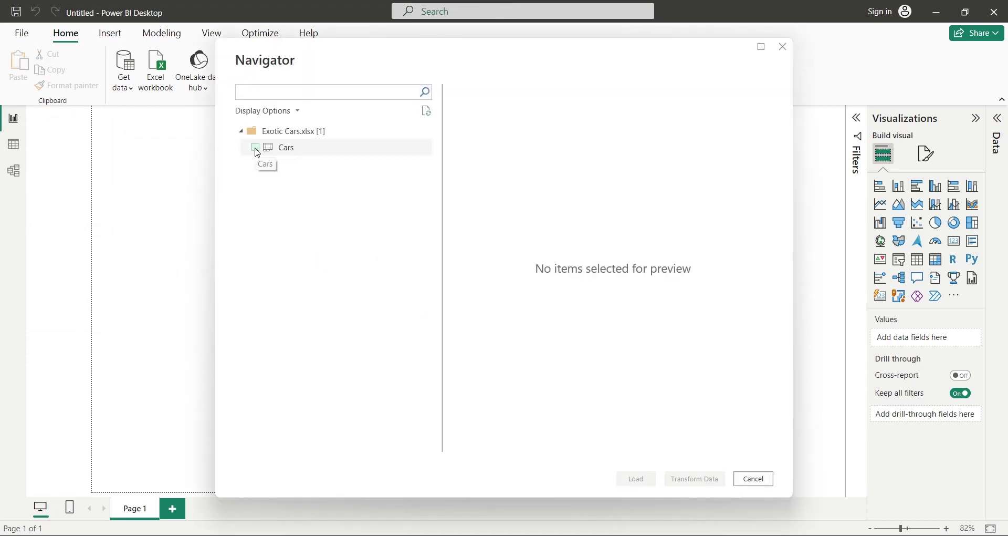
{"action": "left_click", "coordinate": [258, 149]}
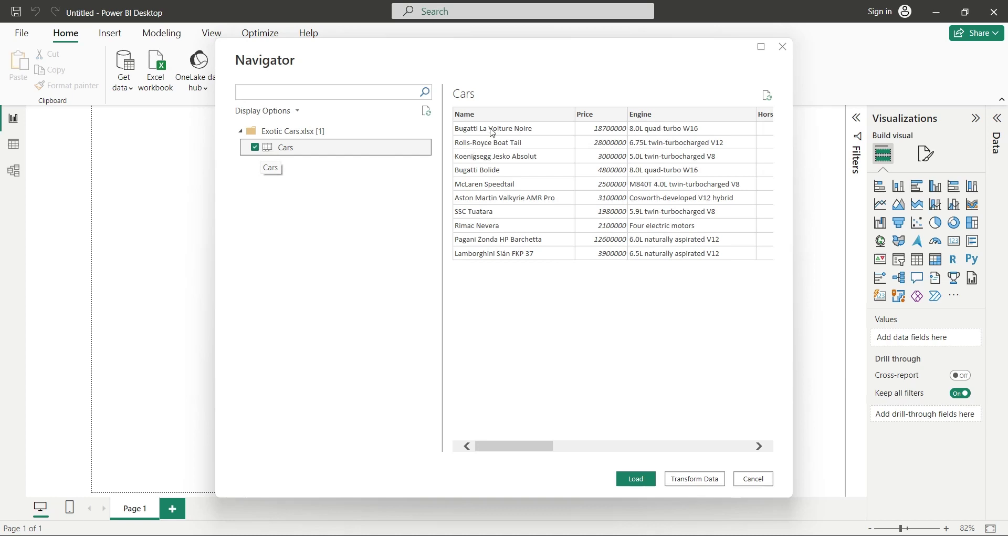
{"action": "mouse_move", "coordinate": [545, 446]}
{"action": "left_mouse_down"}
{"action": "mouse_move", "coordinate": [756, 448]}
{"action": "mouse_move", "coordinate": [533, 451]}
{"action": "left_mouse_up"}
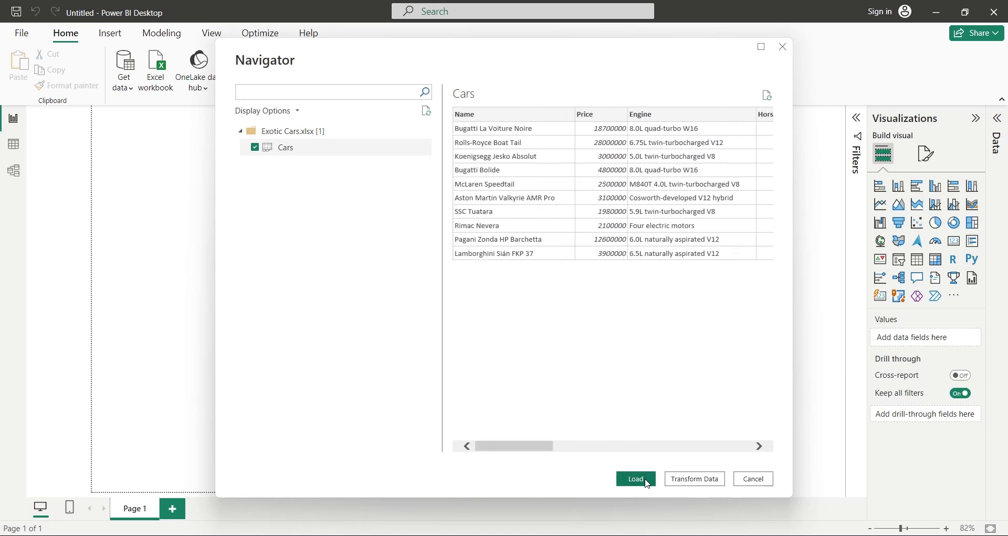
{"action": "left_click", "coordinate": [646, 480]}
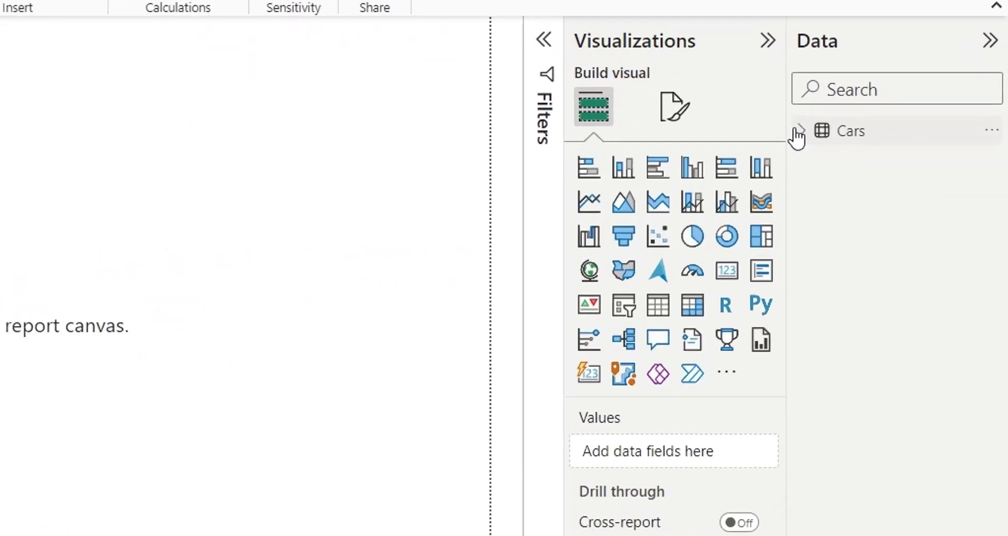
{"action": "left_click", "coordinate": [897, 167]}
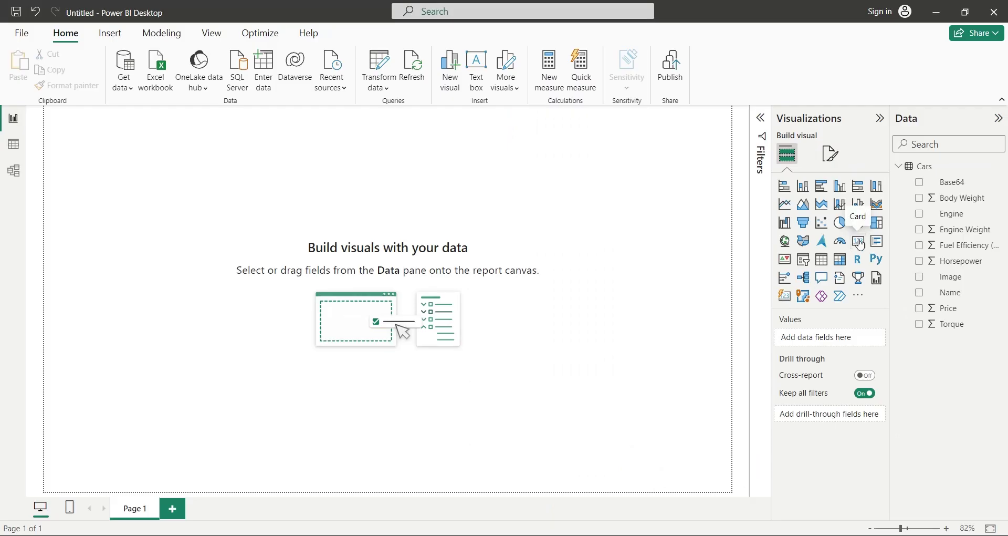
Step: Add a page-wide, short Name card with its category label turned off
{"action": "left_click", "coordinate": [859, 241]}
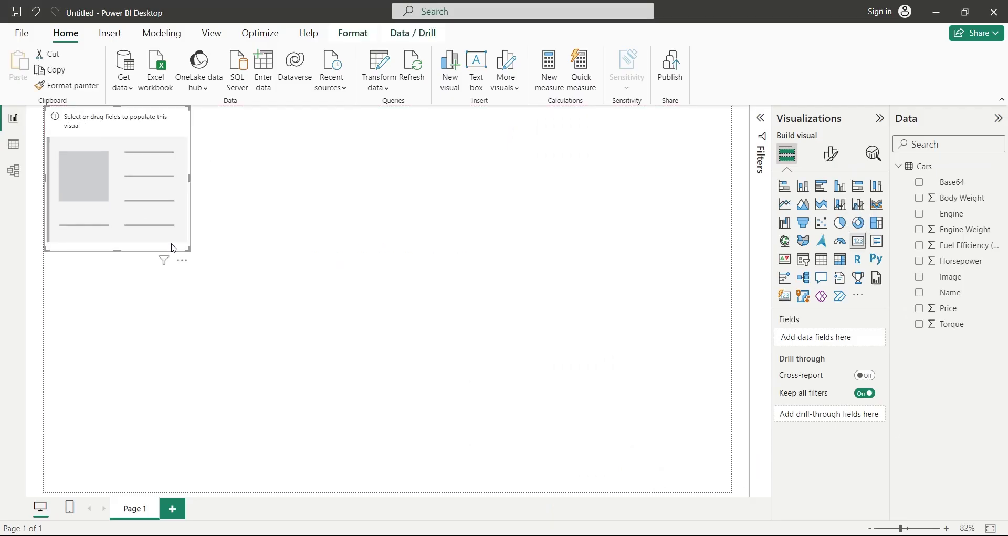
{"action": "left_click_drag", "start_coordinate": [188, 249], "coordinate": [732, 217]}
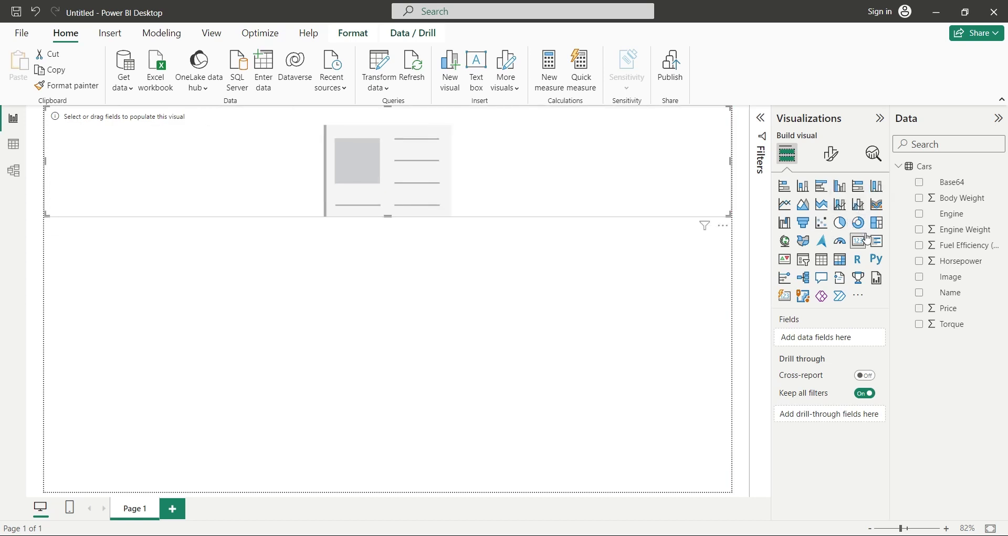
{"action": "left_click_drag", "start_coordinate": [950, 292], "coordinate": [841, 345]}
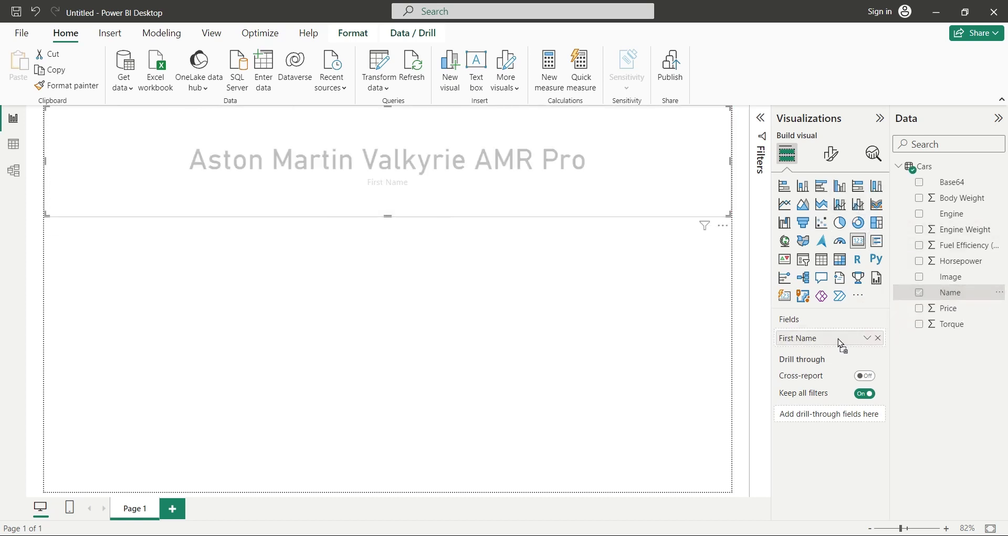
{"action": "left_click", "coordinate": [830, 151]}
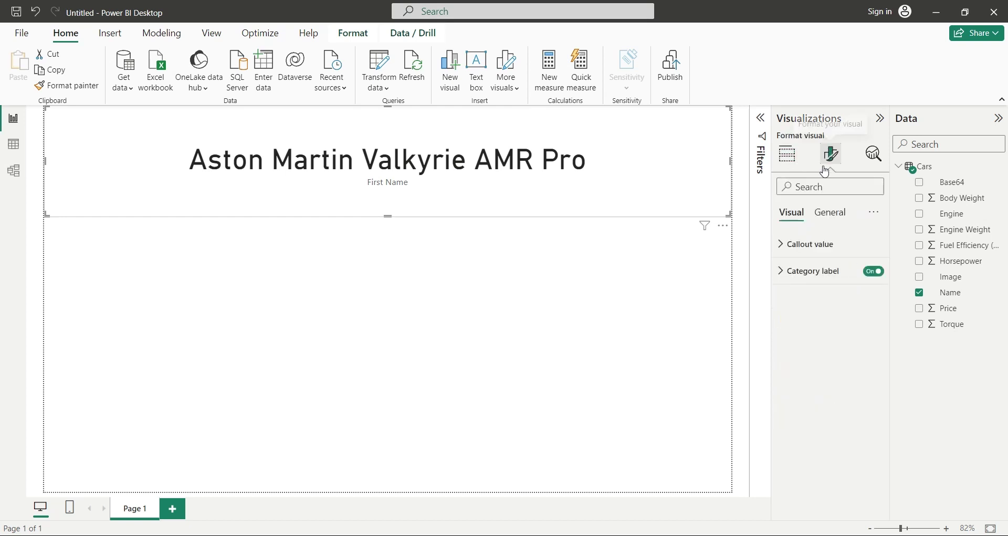
{"action": "left_click", "coordinate": [875, 272]}
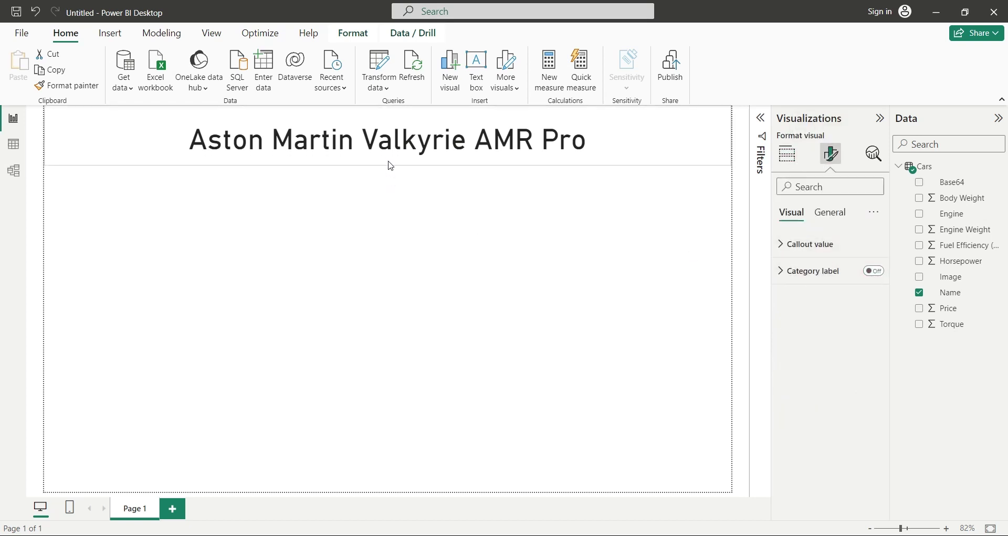
{"action": "left_click_drag", "start_coordinate": [391, 166], "coordinate": [397, 145]}
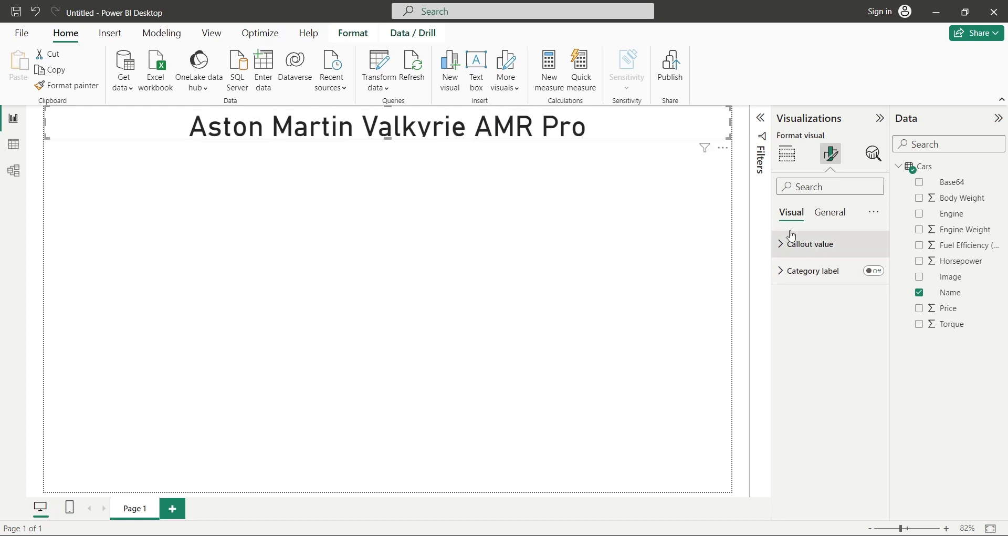
Step: Duplicate the name card below the original and switch its field to Engine
{"action": "key", "text": "ctrl+c"}
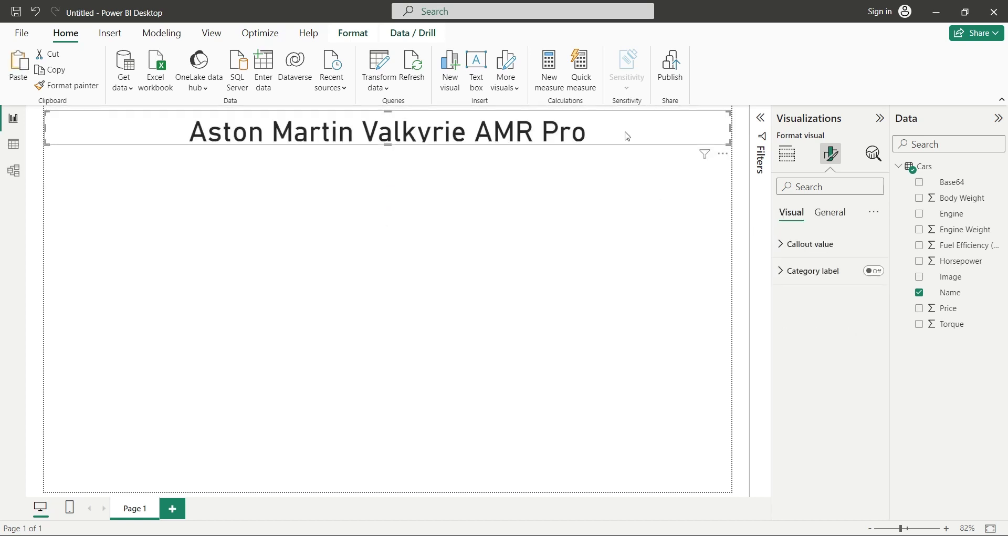
{"action": "key", "text": "ctrl+v"}
{"action": "left_click_drag", "start_coordinate": [640, 168], "coordinate": [637, 160]}
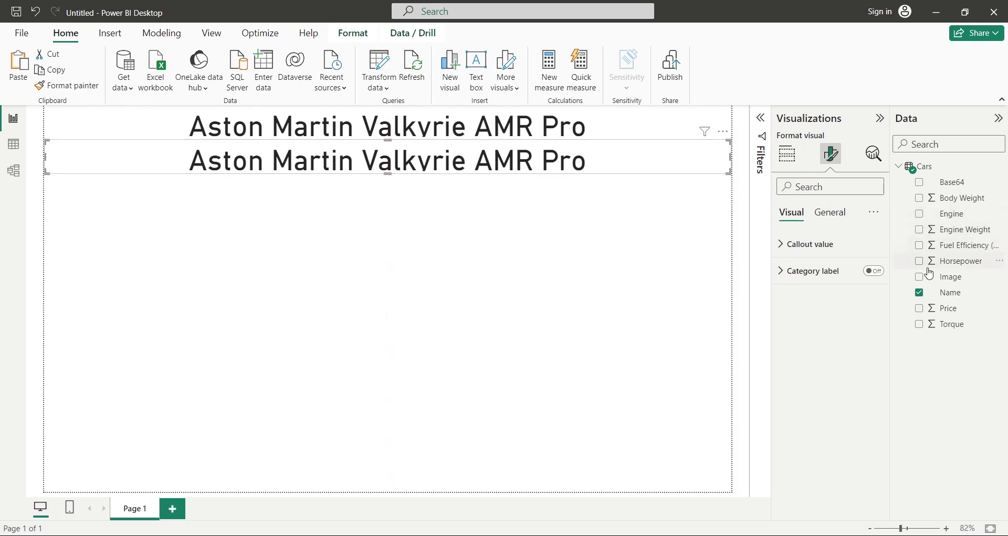
{"action": "mouse_move", "coordinate": [952, 213]}
{"action": "mouse_move", "coordinate": [952, 213]}
{"action": "left_mouse_down"}
{"action": "mouse_move", "coordinate": [934, 221]}
{"action": "mouse_move", "coordinate": [940, 214]}
{"action": "mouse_move", "coordinate": [832, 338]}
{"action": "left_mouse_up"}
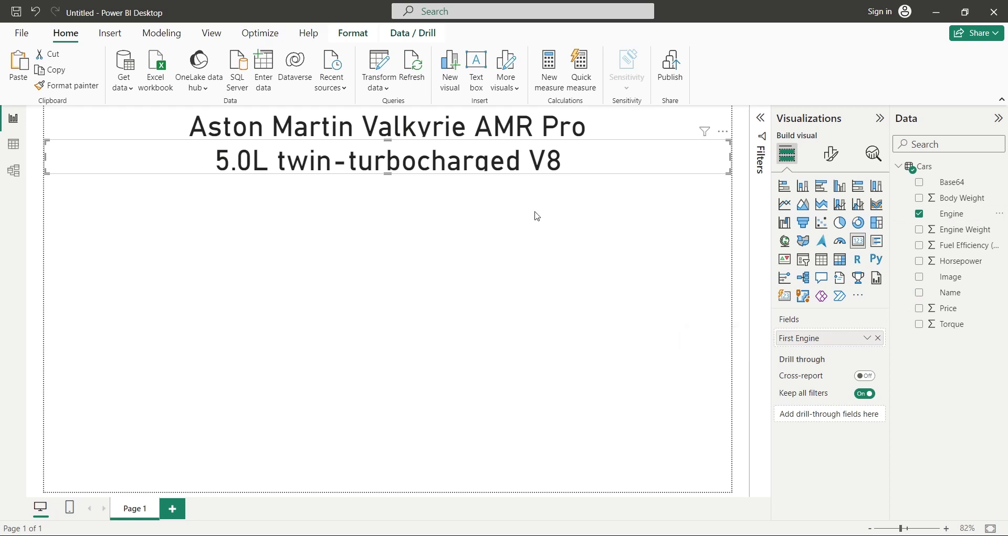
Step: Set the engine card's callout value font size to 20 and fit its height
{"action": "left_click", "coordinate": [832, 154]}
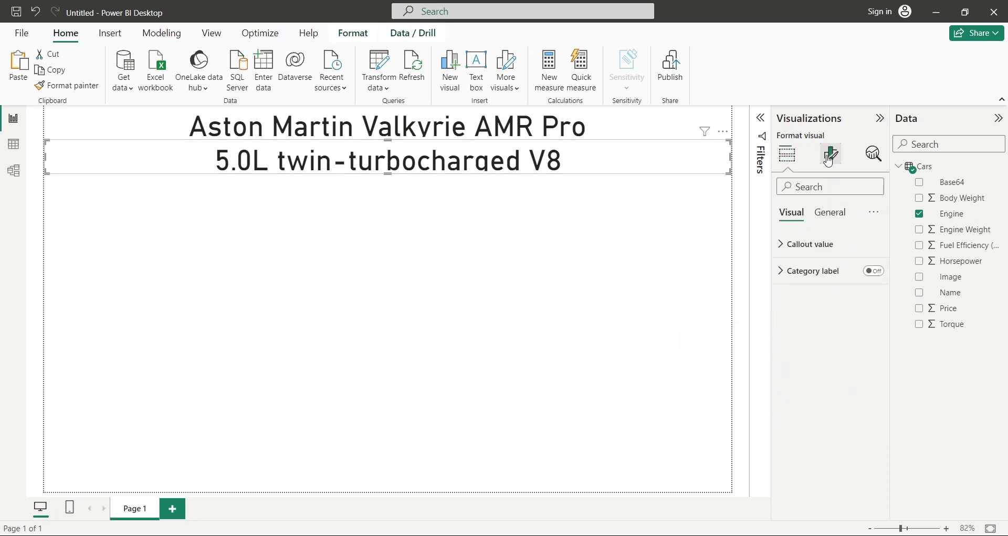
{"action": "left_click", "coordinate": [803, 247]}
{"action": "left_click", "coordinate": [865, 291]}
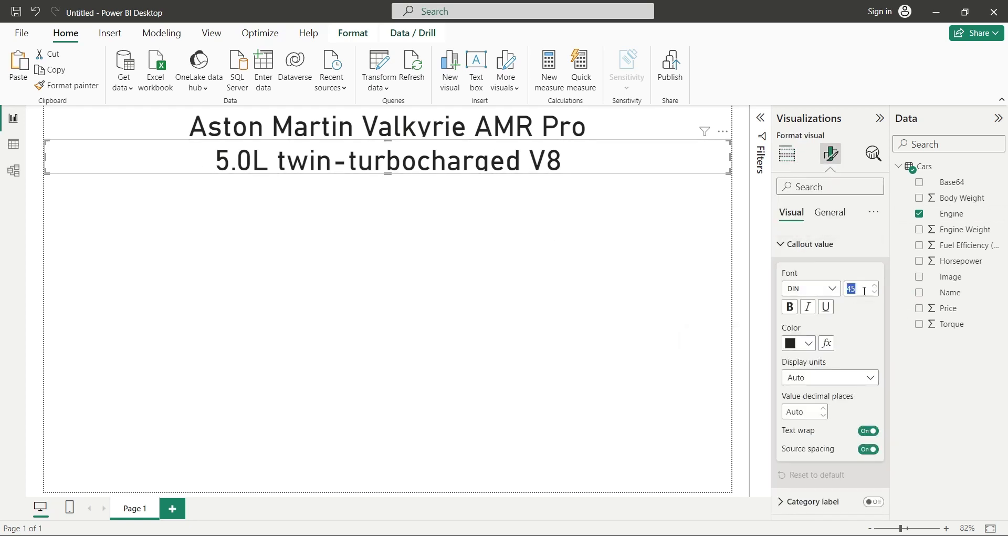
{"action": "type", "text": "20"}
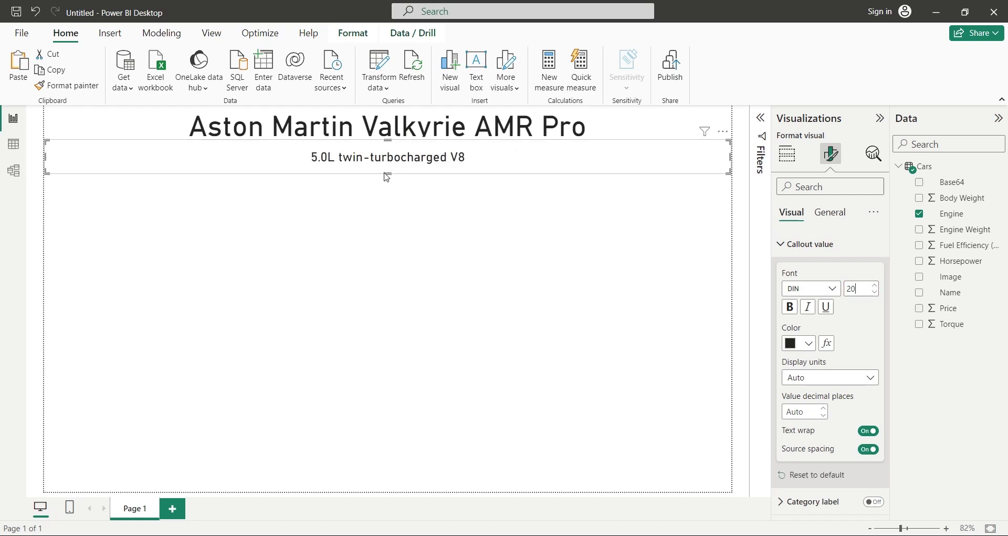
{"action": "left_click_drag", "start_coordinate": [386, 174], "coordinate": [388, 165]}
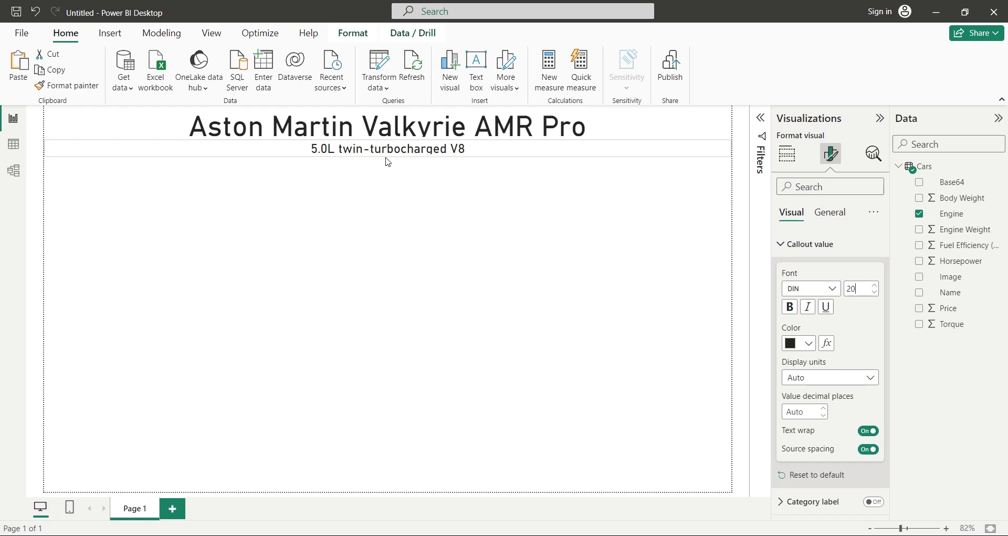
{"action": "left_click", "coordinate": [414, 219]}
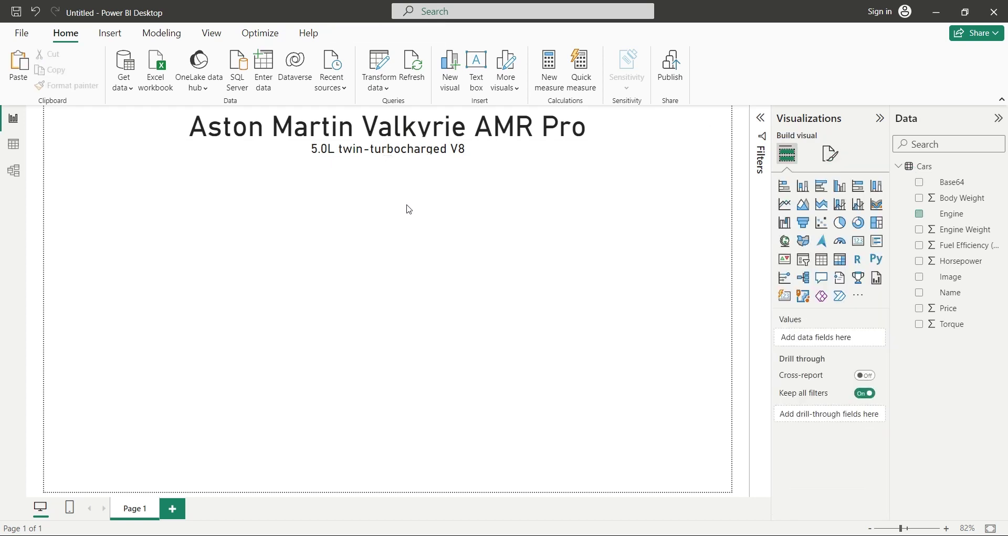
{"action": "left_click", "coordinate": [396, 155]}
{"action": "left_click_drag", "start_coordinate": [388, 157], "coordinate": [394, 165]}
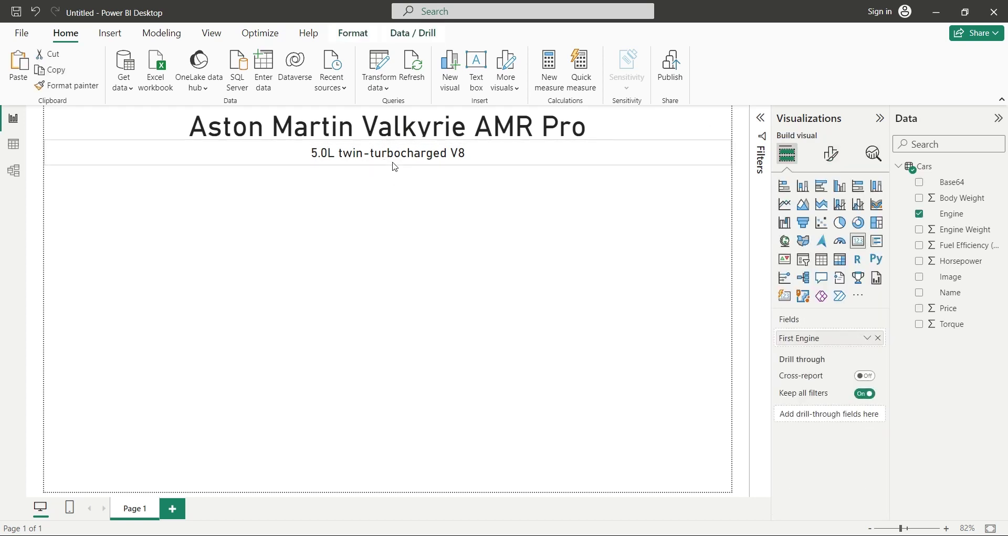
Step: Add a tall, narrow Name slicer down the left side below the engine subtitle
{"action": "left_click", "coordinate": [472, 205]}
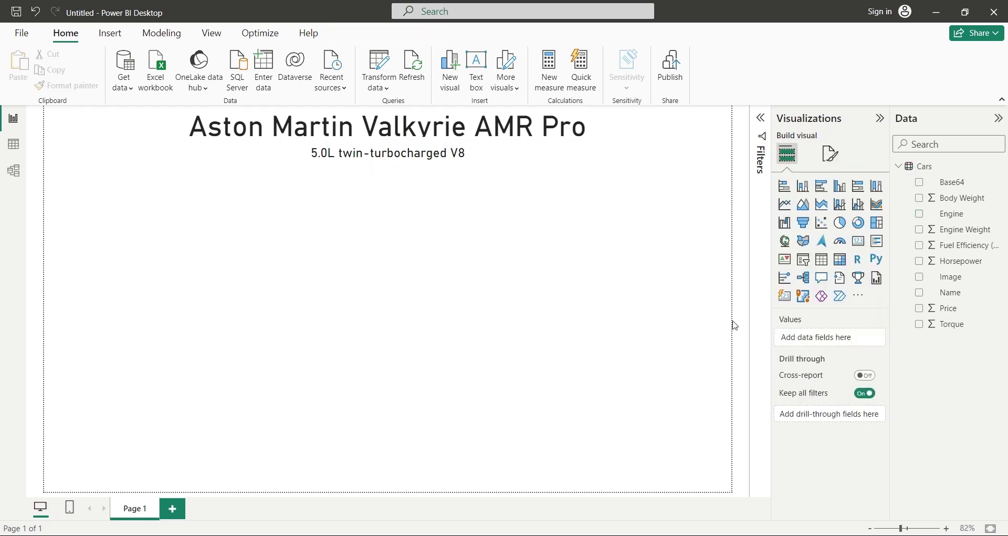
{"action": "left_click", "coordinate": [803, 259]}
{"action": "left_click_drag", "start_coordinate": [390, 227], "coordinate": [387, 167]}
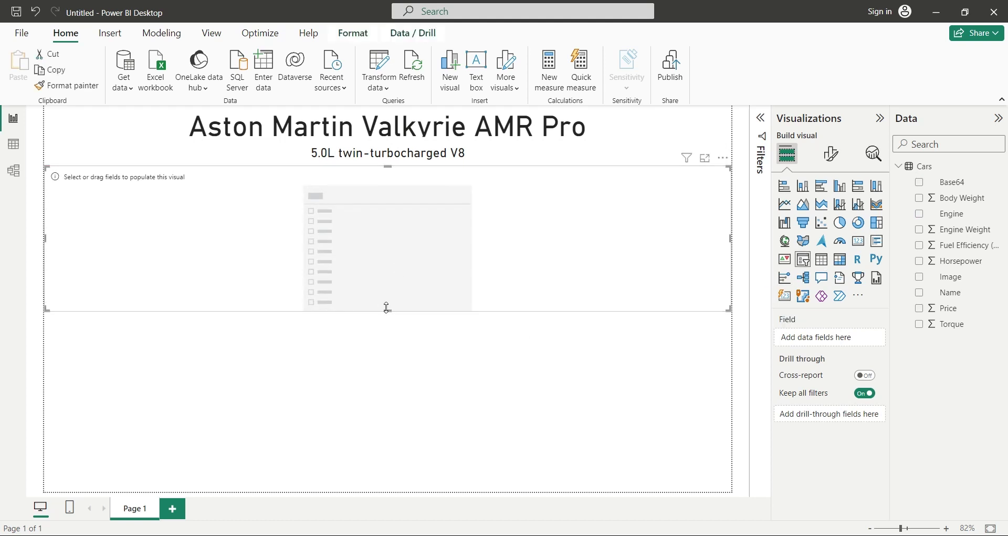
{"action": "left_click_drag", "start_coordinate": [388, 310], "coordinate": [370, 431]}
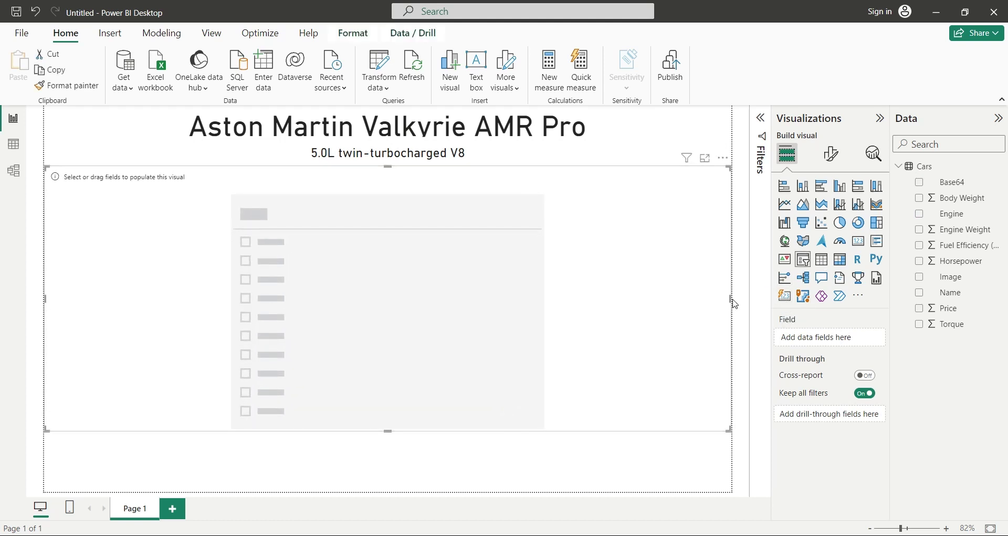
{"action": "left_click_drag", "start_coordinate": [731, 298], "coordinate": [216, 298]}
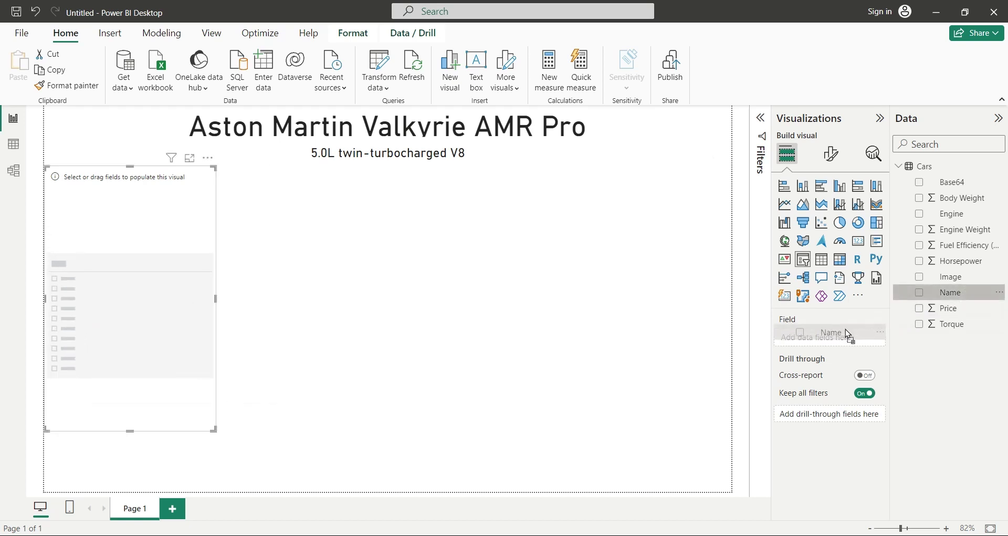
{"action": "left_click_drag", "start_coordinate": [951, 293], "coordinate": [856, 339]}
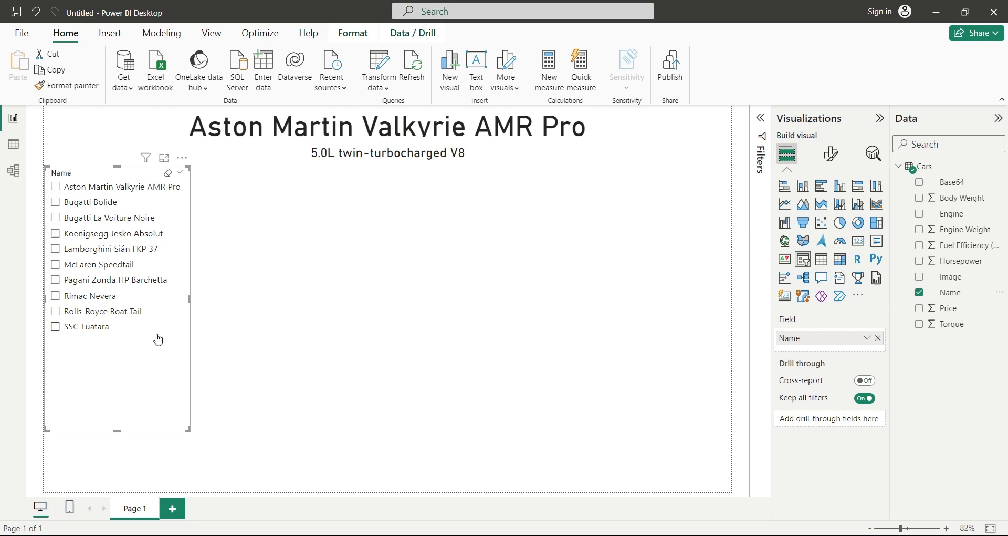
{"action": "left_click", "coordinate": [220, 346]}
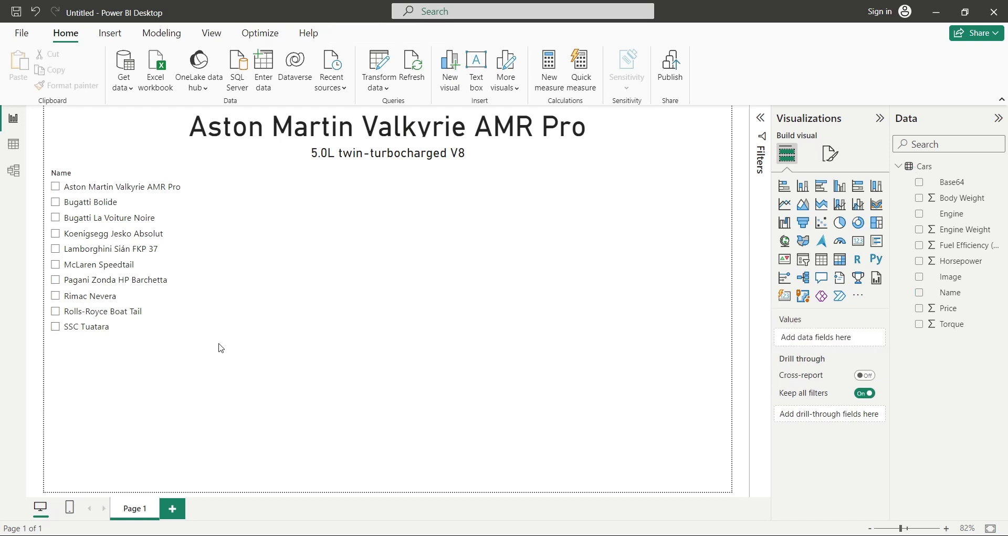
Step: Add a gauge on the right side of the page showing Horsepower as its value
{"action": "left_click", "coordinate": [839, 241]}
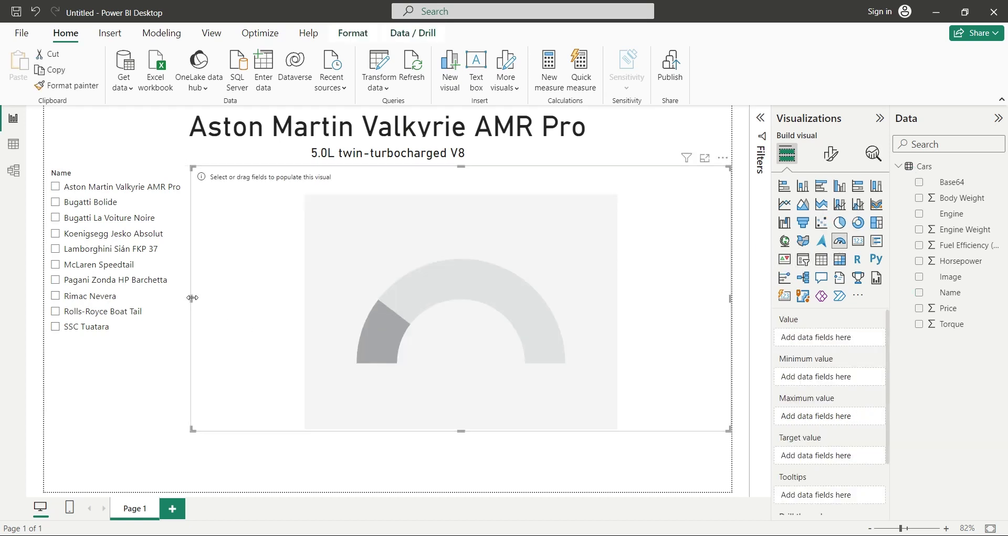
{"action": "left_click_drag", "start_coordinate": [192, 301], "coordinate": [582, 302]}
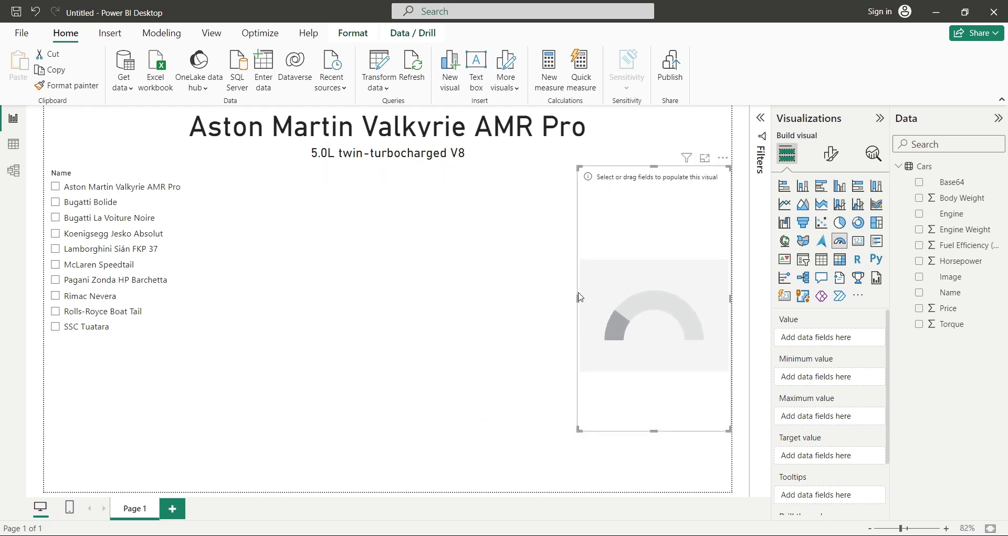
{"action": "left_click_drag", "start_coordinate": [581, 303], "coordinate": [598, 302]}
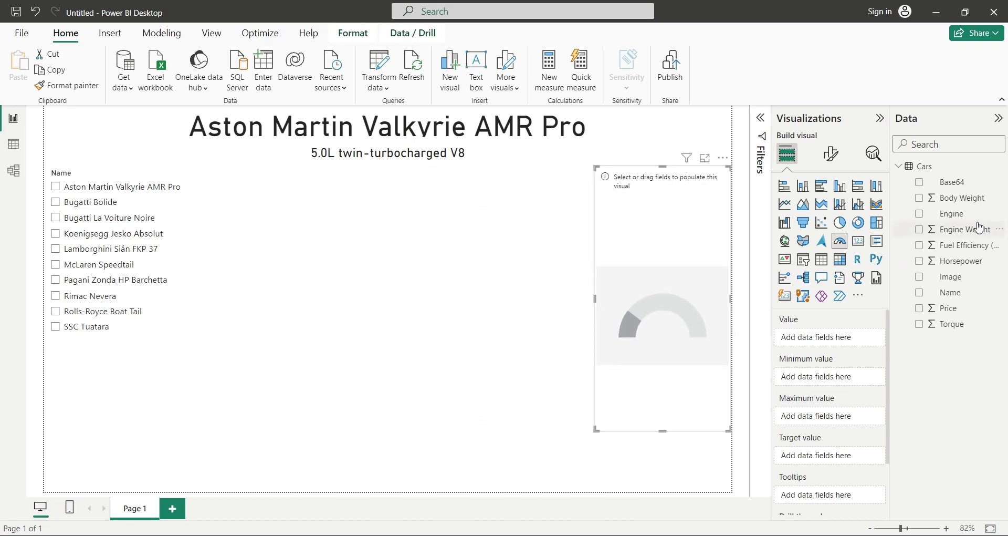
{"action": "left_click_drag", "start_coordinate": [959, 261], "coordinate": [842, 341]}
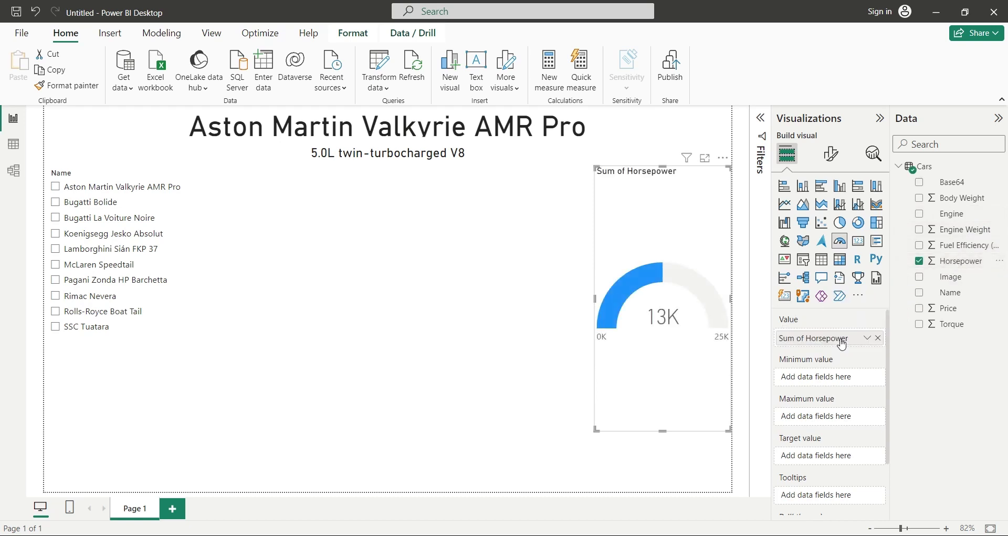
Step: Rename the gauge's value field from 'Sum of Horsepower' to 'Horsepower'
{"action": "double_click", "coordinate": [840, 338]}
{"action": "left_click_drag", "start_coordinate": [781, 338], "coordinate": [807, 338]}
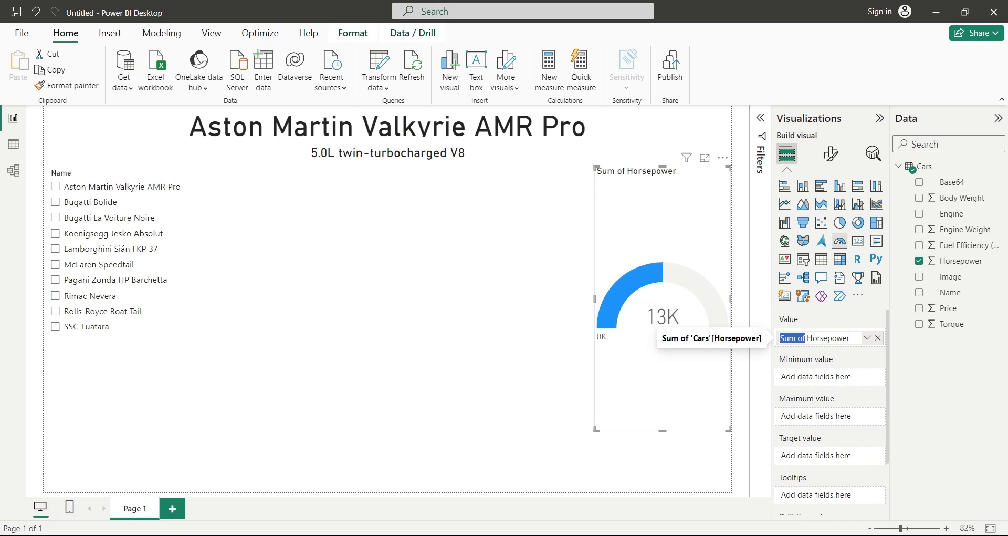
{"action": "key", "text": "BackSpace"}
{"action": "key", "text": "Return"}
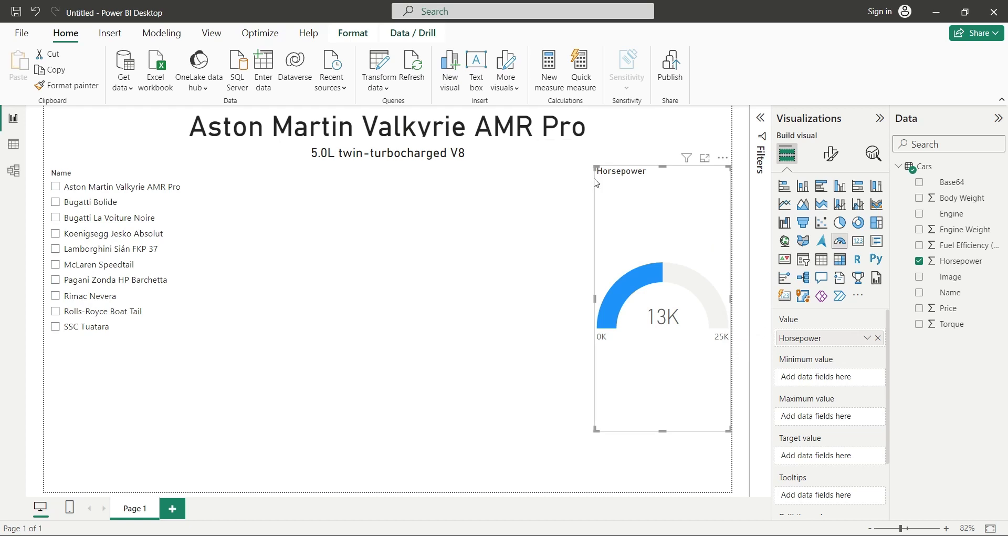
Step: Create measure m2000 = 2000, checking Horsepower values, and make it the gauge's maximum
{"action": "left_click", "coordinate": [554, 80]}
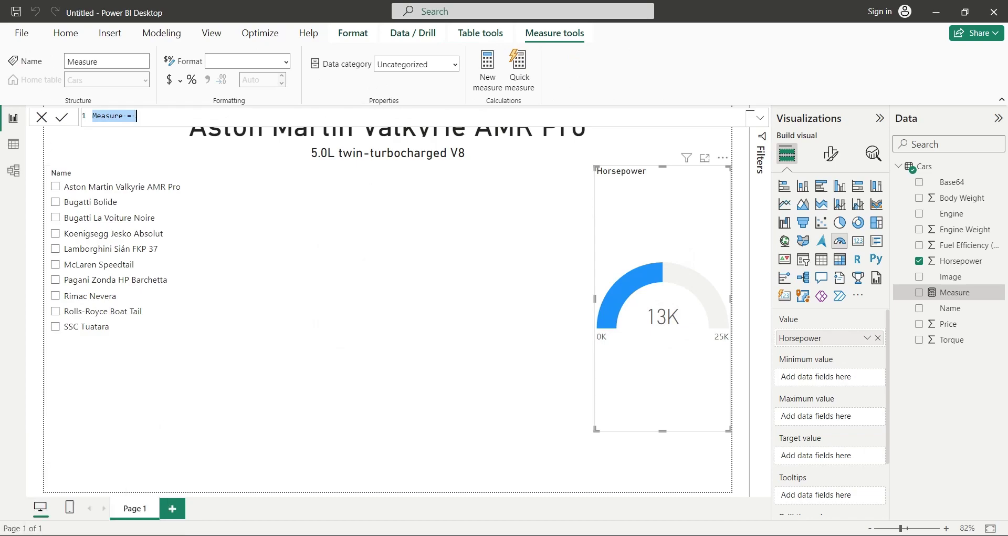
{"action": "key", "text": "alt+Tab"}
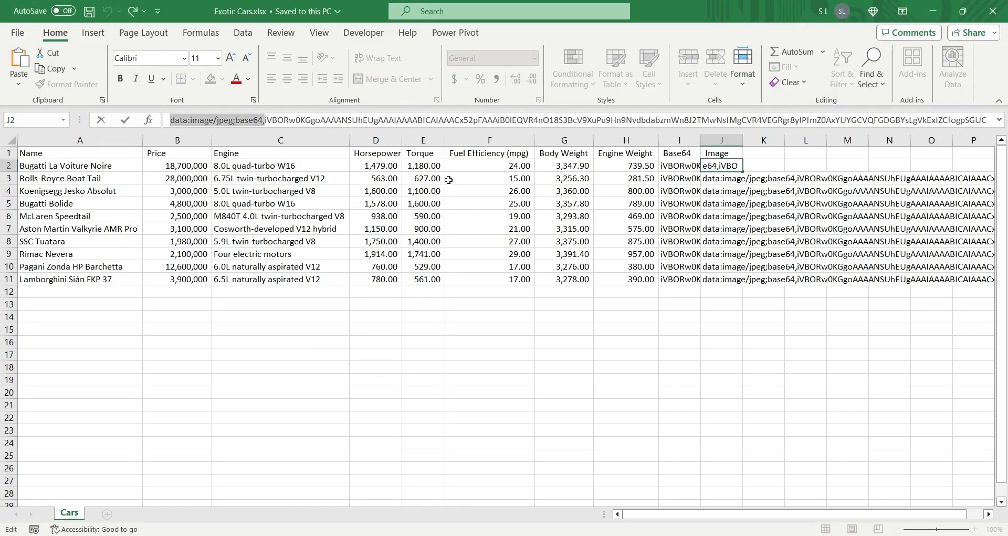
{"action": "left_click", "coordinate": [375, 142]}
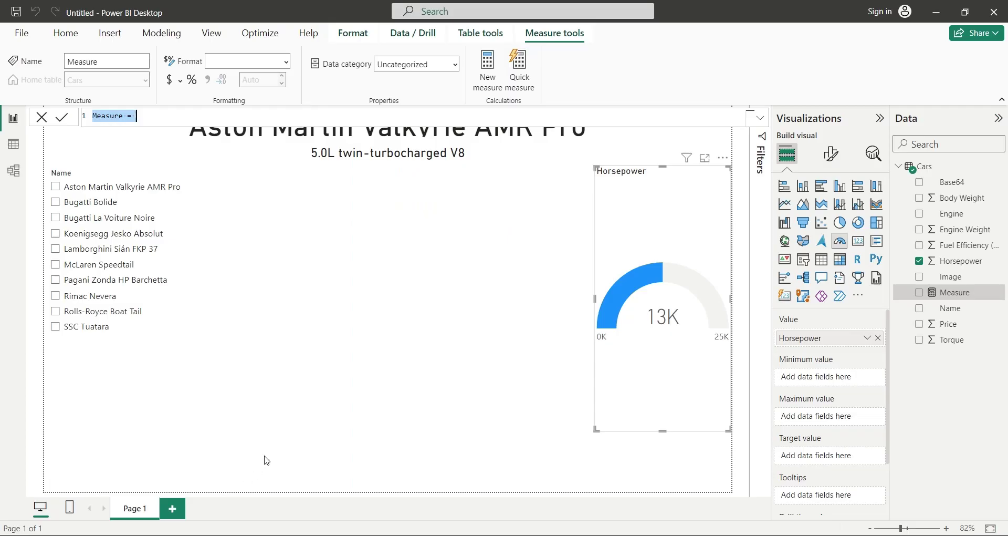
{"action": "type", "text": "m2000 = 2000"}
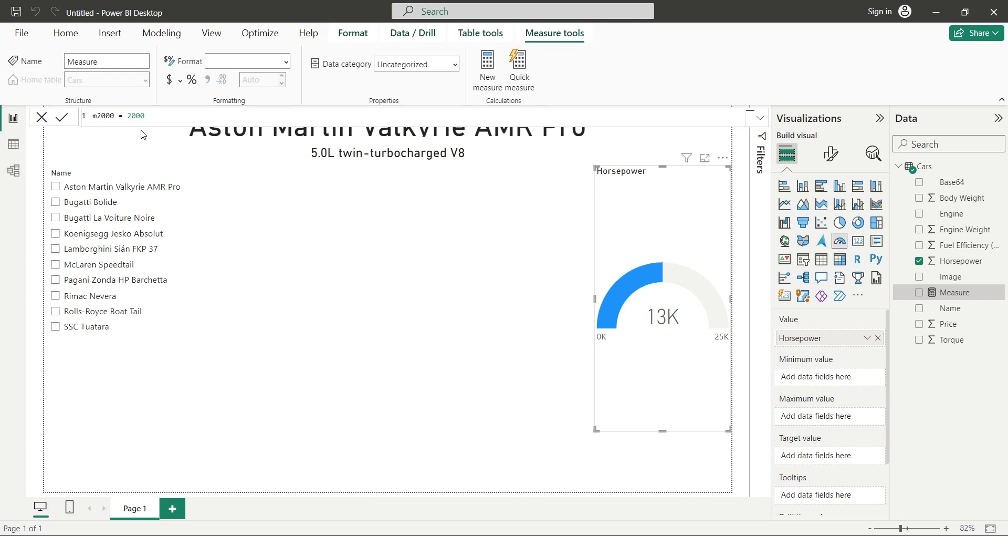
{"action": "key", "text": "Return"}
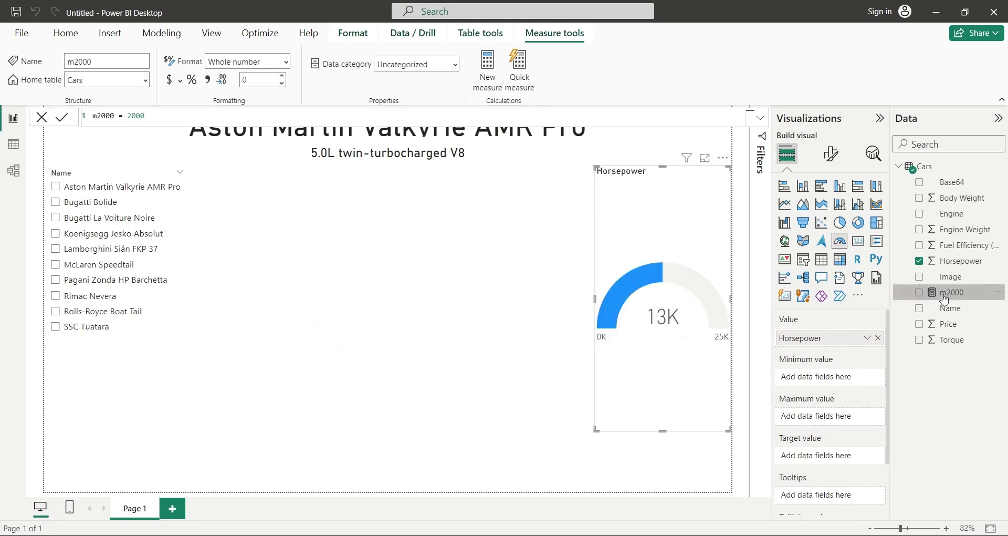
{"action": "left_click_drag", "start_coordinate": [944, 298], "coordinate": [825, 417]}
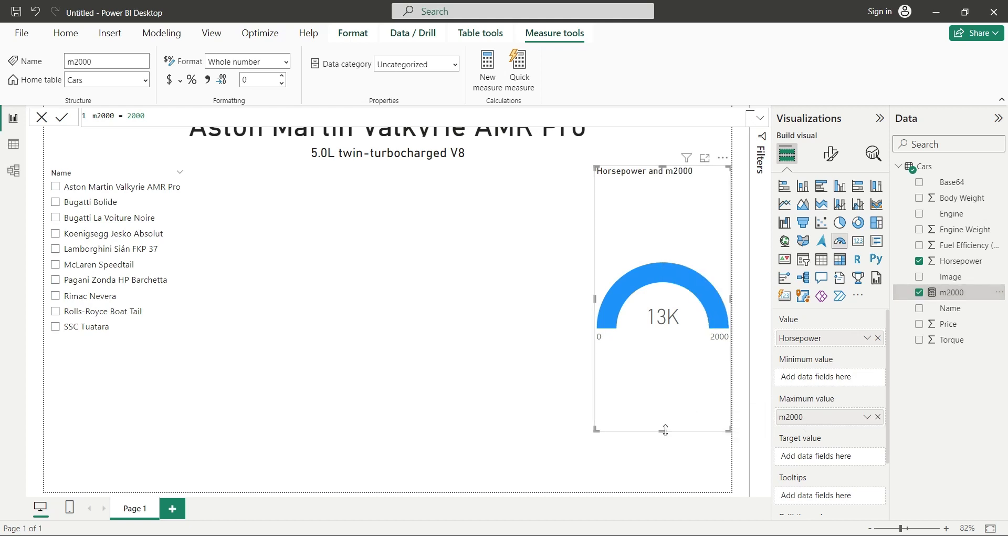
Step: Shorten the Horsepower gauge and place a duplicate of it directly below
{"action": "left_click_drag", "start_coordinate": [665, 430], "coordinate": [714, 258]}
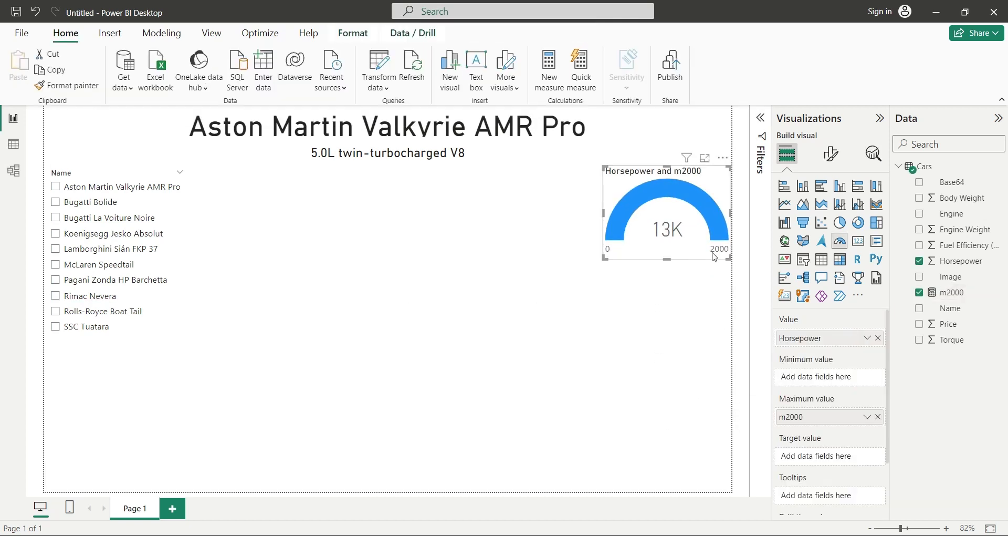
{"action": "key", "text": "ctrl+c"}
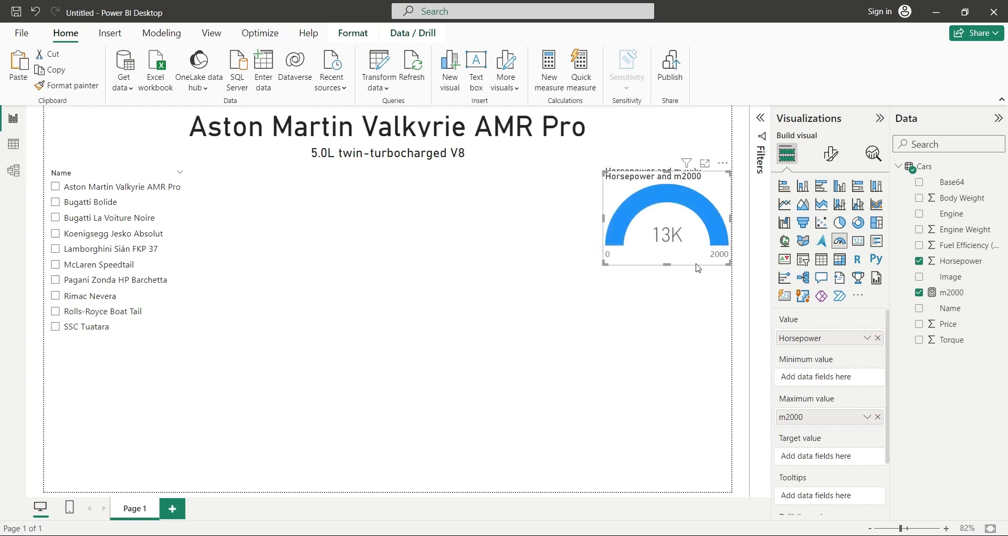
{"action": "key", "text": "ctrl+v"}
{"action": "left_click_drag", "start_coordinate": [701, 314], "coordinate": [704, 348]}
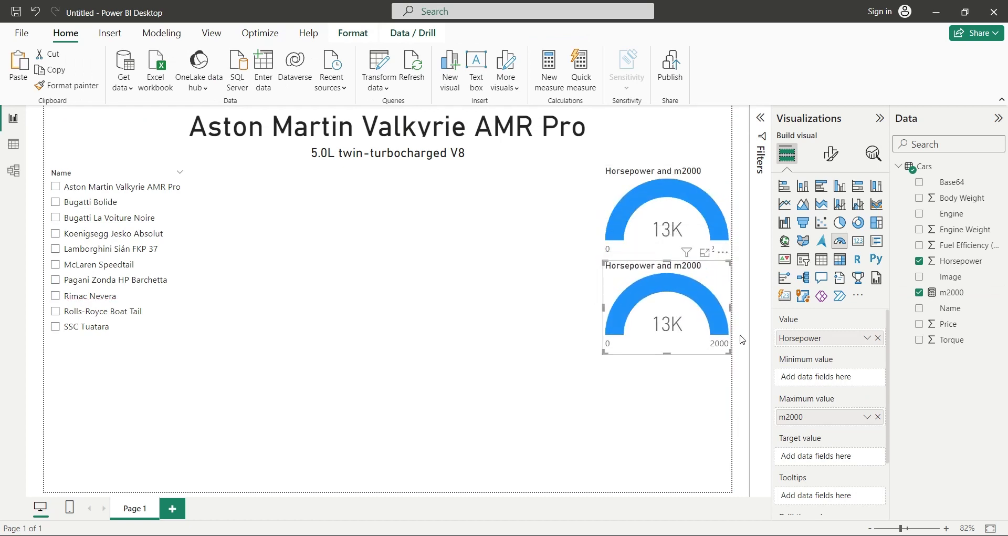
Step: Replace Horsepower with Torque in the second gauge and rename the field 'Torque'
{"action": "mouse_move", "coordinate": [960, 261]}
{"action": "left_click", "coordinate": [946, 262]}
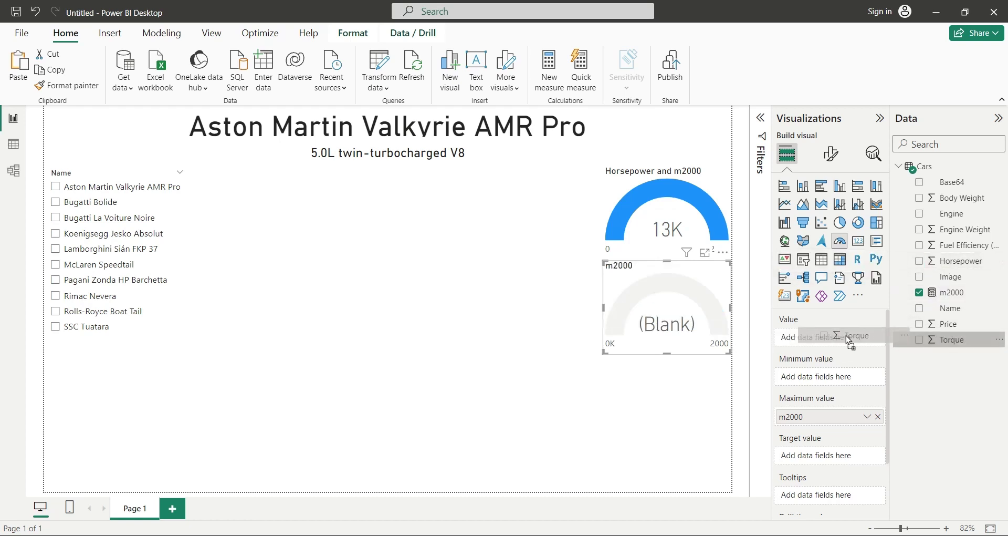
{"action": "left_click_drag", "start_coordinate": [942, 342], "coordinate": [833, 341]}
{"action": "double_click", "coordinate": [833, 341]}
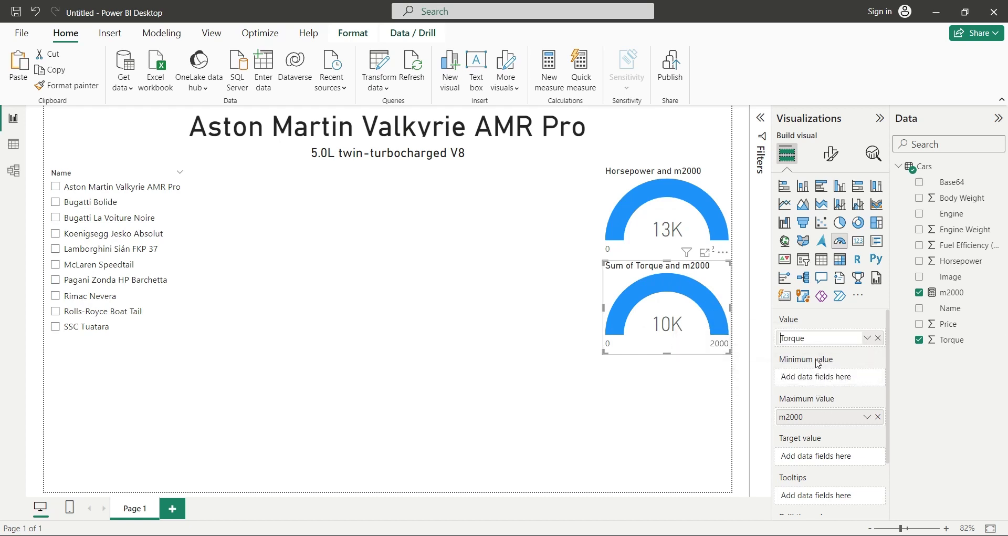
{"action": "key", "text": "Return"}
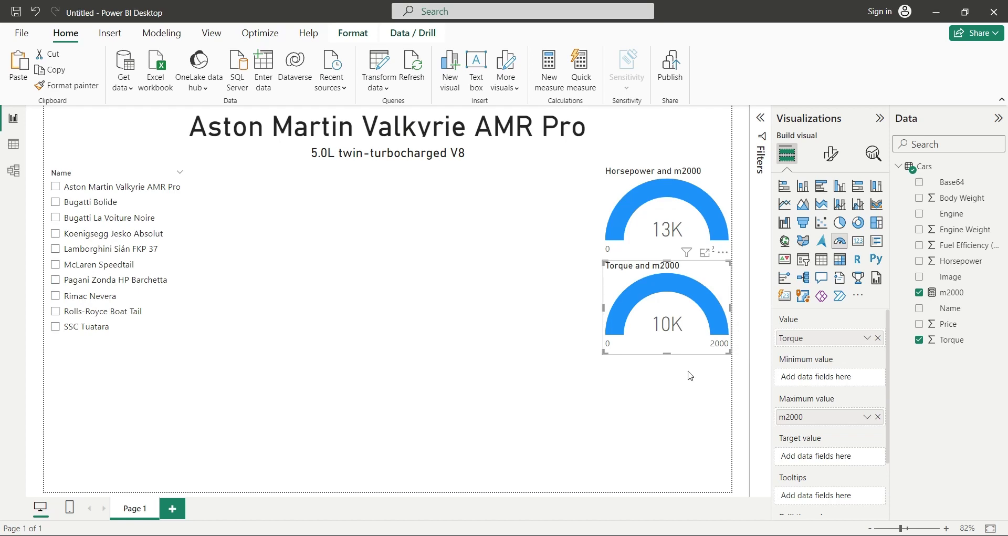
Step: Check the Torque column in Excel, which peaks at 1,741, then return to Power BI
{"action": "left_click", "coordinate": [103, 483]}
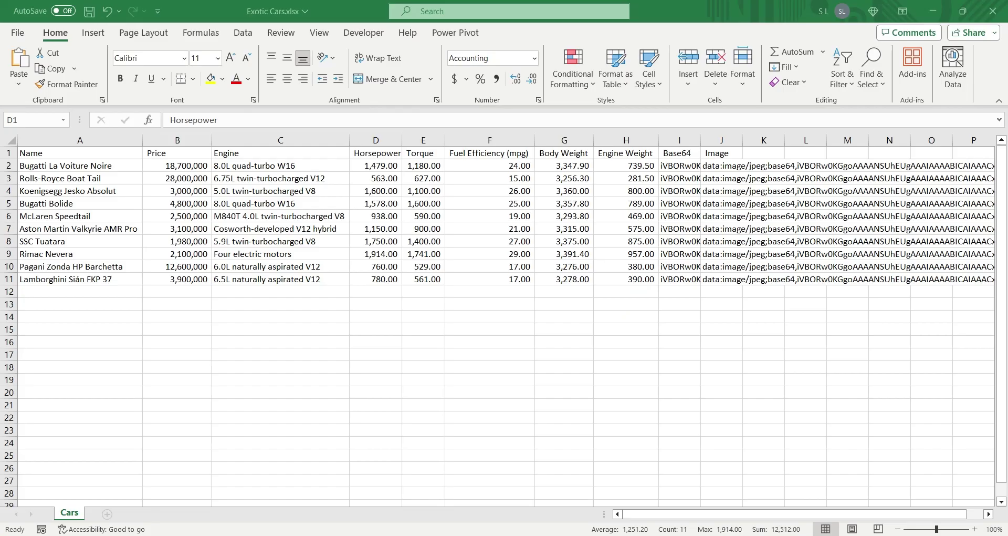
{"action": "left_click", "coordinate": [419, 153]}
{"action": "key", "text": "ctrl+space"}
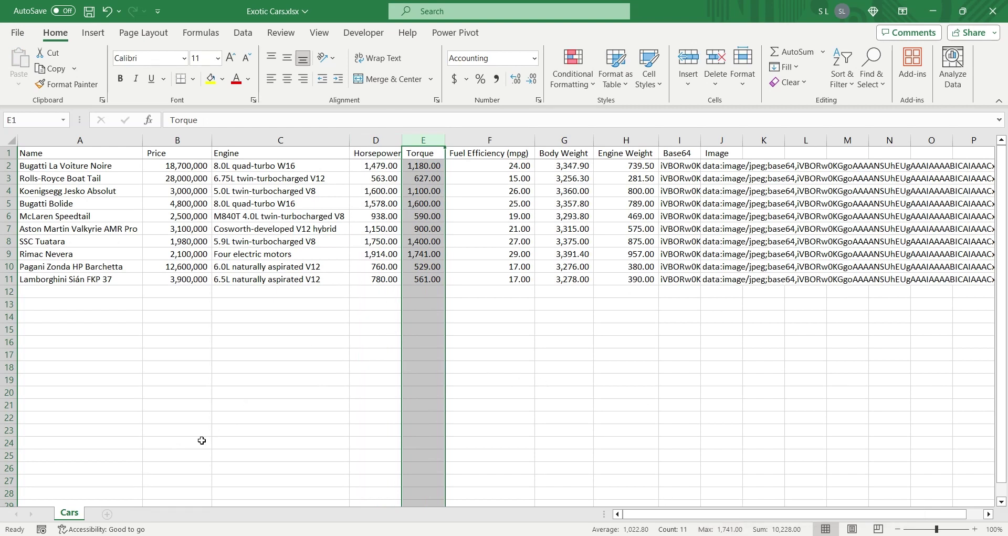
{"action": "key", "text": "alt+Tab"}
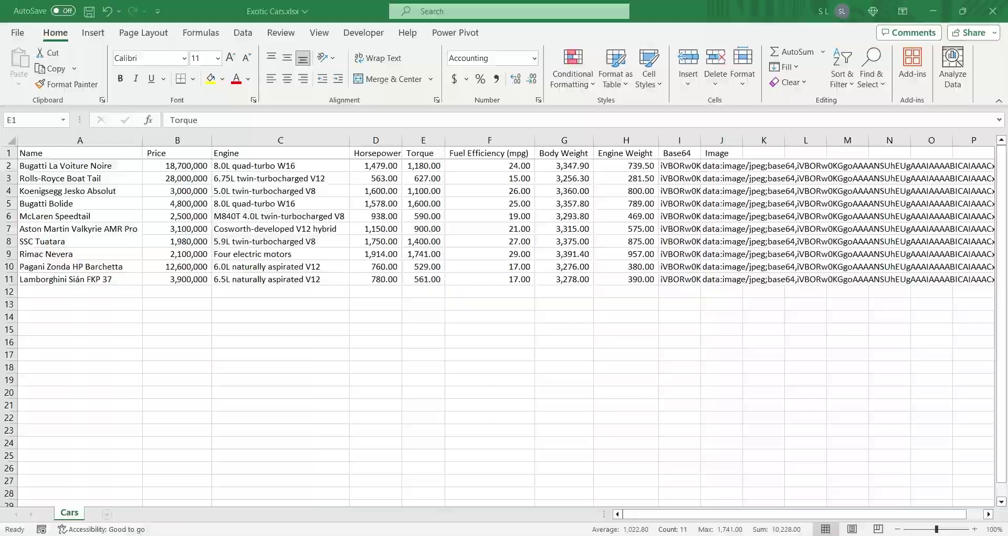
Step: Duplicate the Torque gauge below it and switch its value to Fuel Efficiency (mpg)
{"action": "key", "text": "ctrl+c"}
{"action": "key", "text": "ctrl+v"}
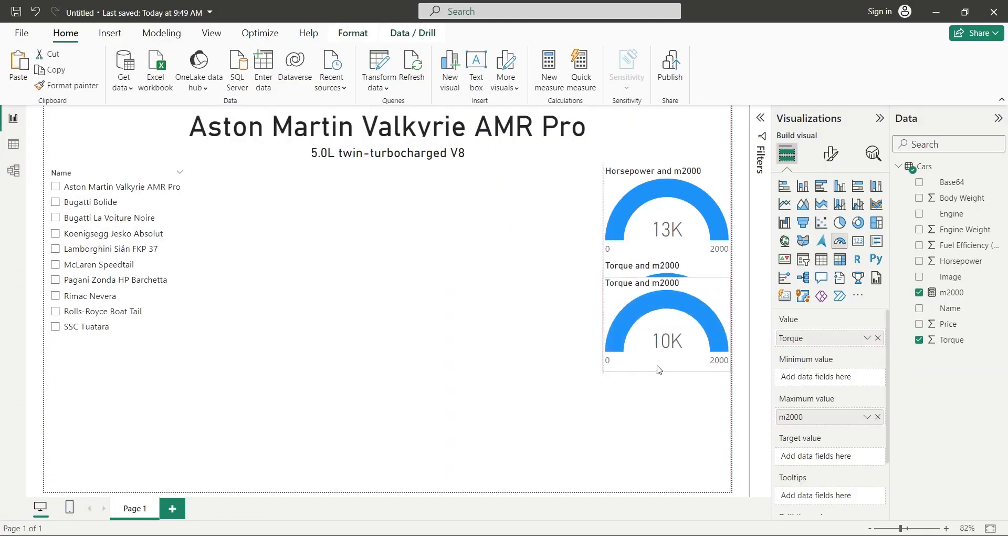
{"action": "left_click_drag", "start_coordinate": [659, 341], "coordinate": [661, 439]}
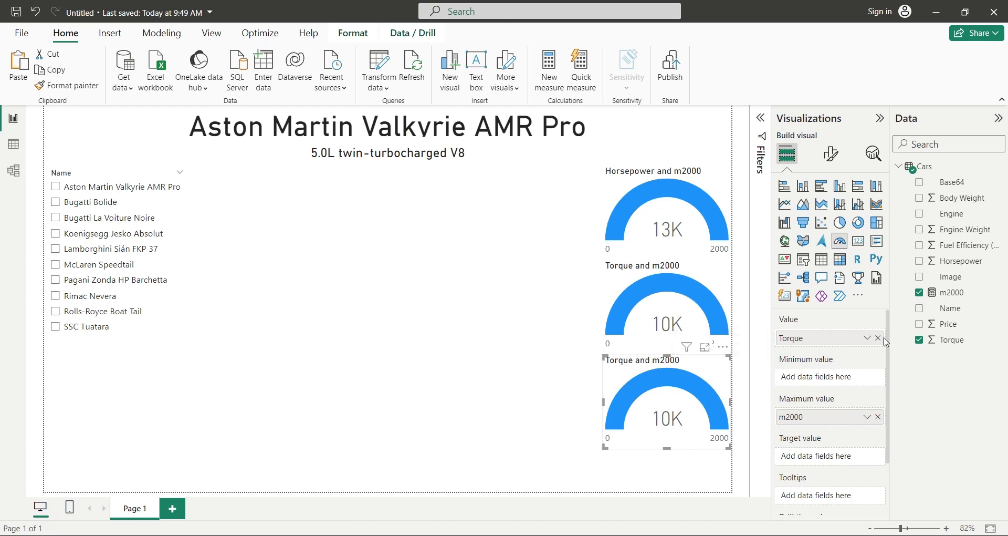
{"action": "left_click", "coordinate": [878, 338]}
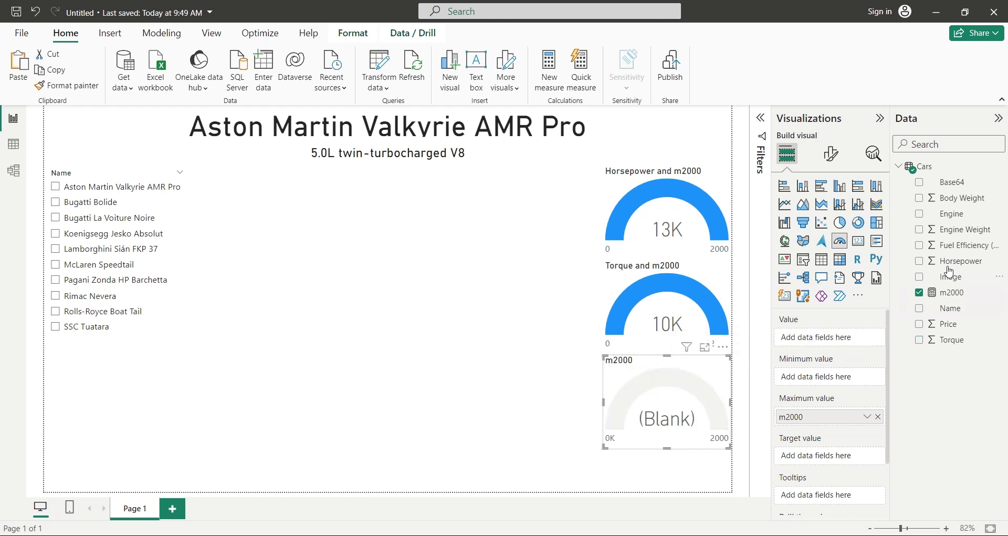
{"action": "mouse_move", "coordinate": [957, 244]}
{"action": "left_mouse_down"}
{"action": "mouse_move", "coordinate": [915, 266]}
{"action": "mouse_move", "coordinate": [836, 340]}
{"action": "left_mouse_up"}
Step: Rename the gauge's value field to 'Fuel Efficiency (mpg)' by removing the leftover prefix
{"action": "double_click", "coordinate": [823, 339]}
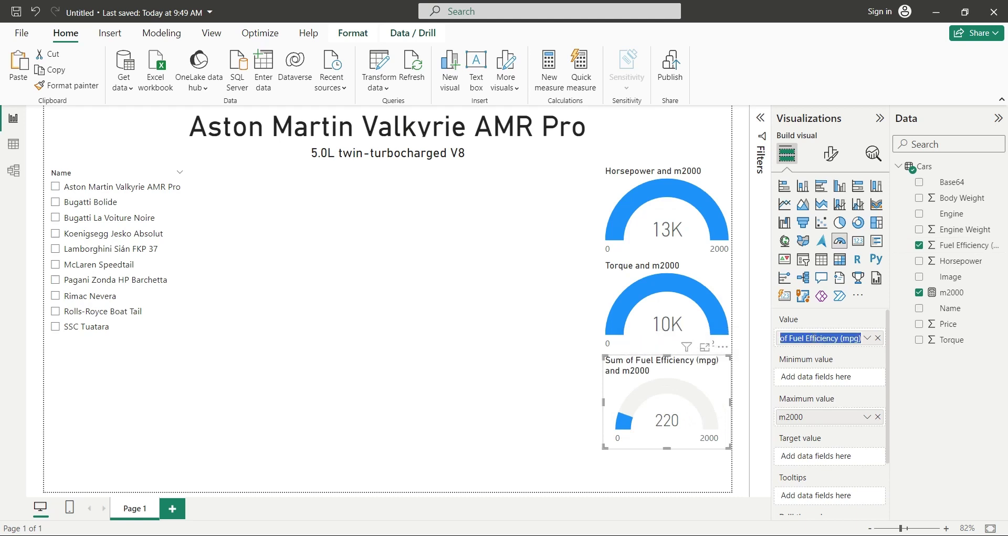
{"action": "left_click_drag", "start_coordinate": [780, 338], "coordinate": [789, 338]}
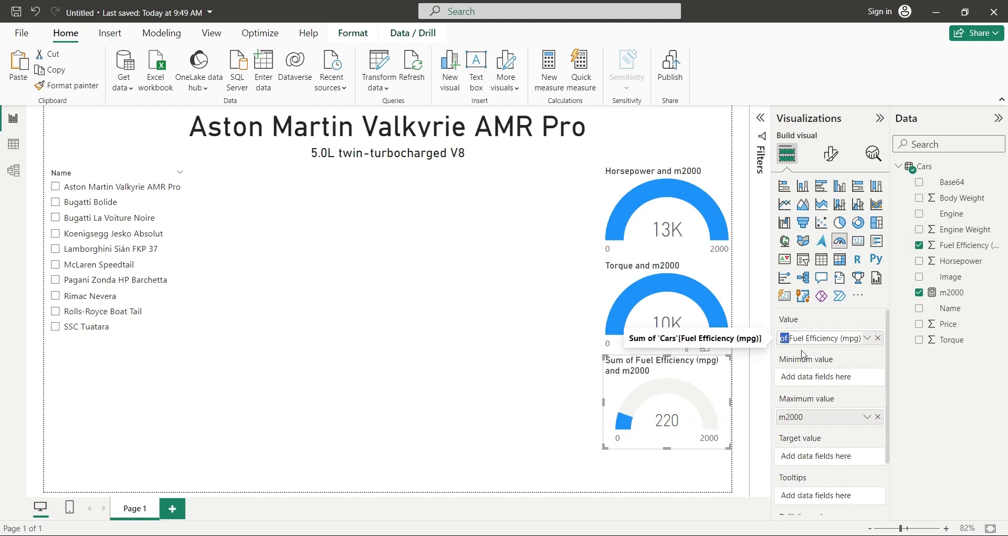
{"action": "key", "text": "Delete"}
{"action": "key", "text": "Return"}
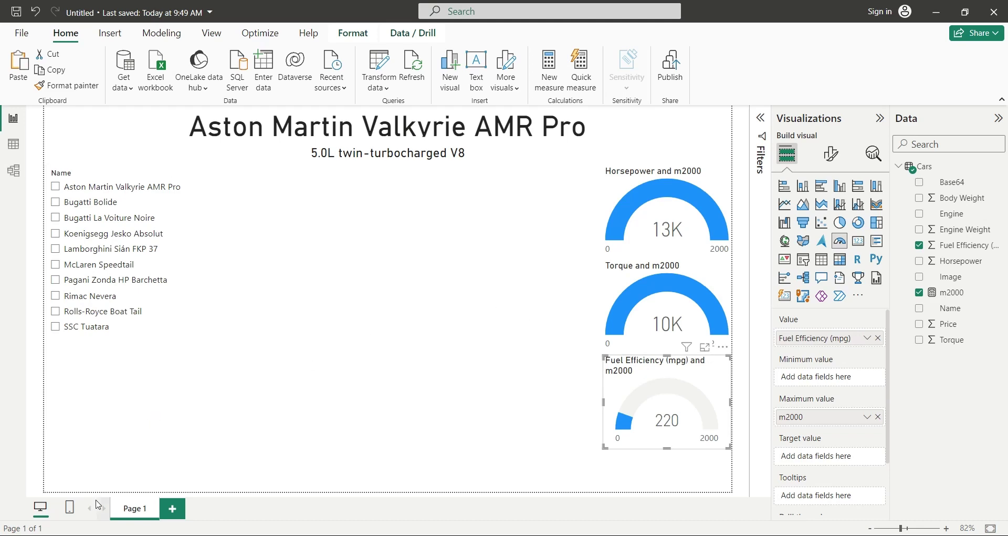
{"action": "key", "text": "alt+Tab"}
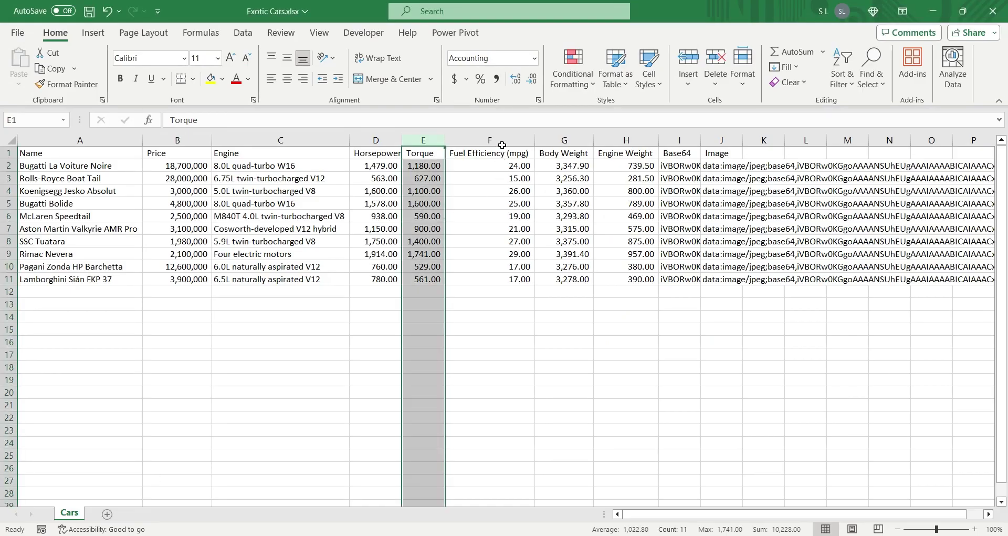
Step: Check the Fuel Efficiency (mpg) column in Excel: maximum 29, sum 220
{"action": "left_click", "coordinate": [503, 140]}
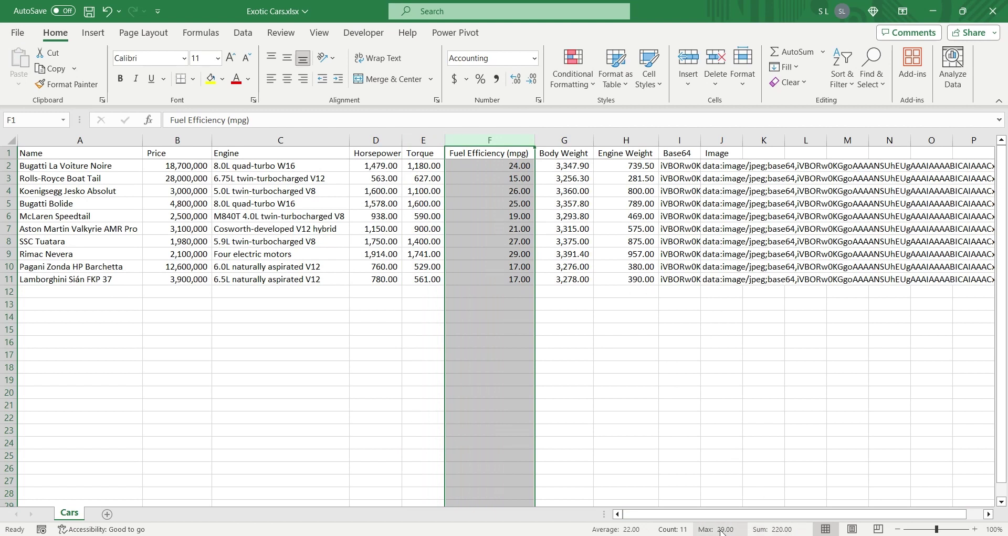
{"action": "left_click", "coordinate": [681, 414]}
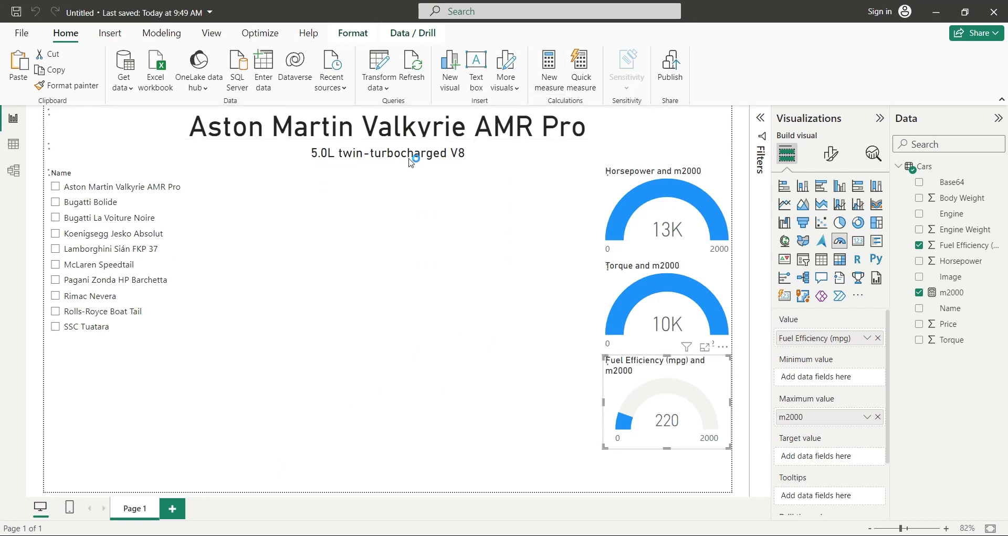
Step: Create measure m30 = 30 and use it as the Fuel Efficiency gauge's maximum value
{"action": "type", "text": "m30 = 30"}
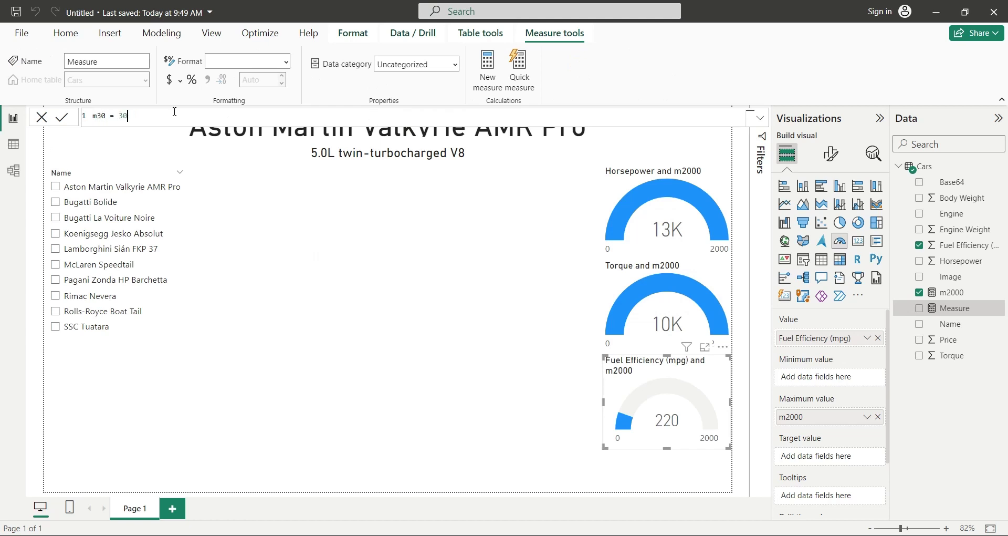
{"action": "key", "text": "Return"}
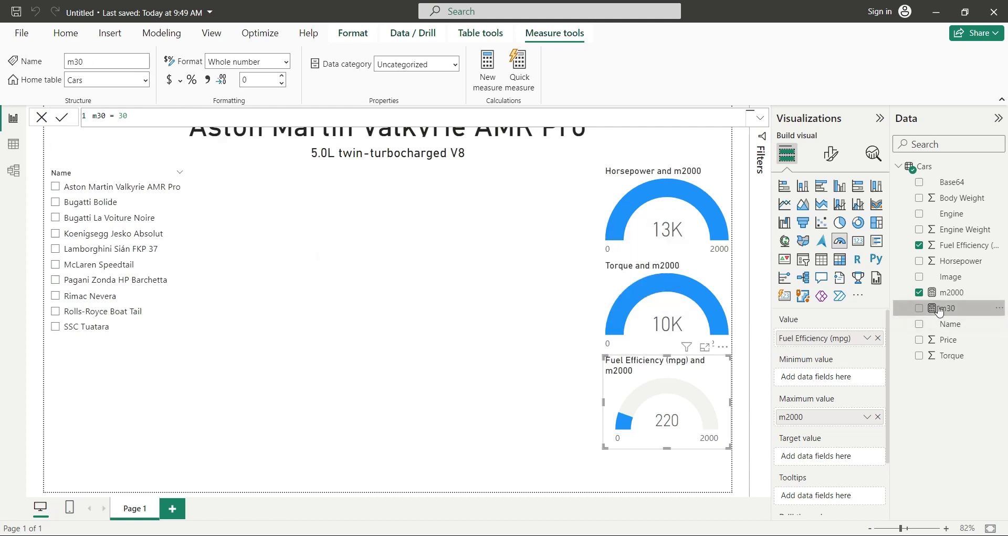
{"action": "left_click_drag", "start_coordinate": [941, 311], "coordinate": [824, 417]}
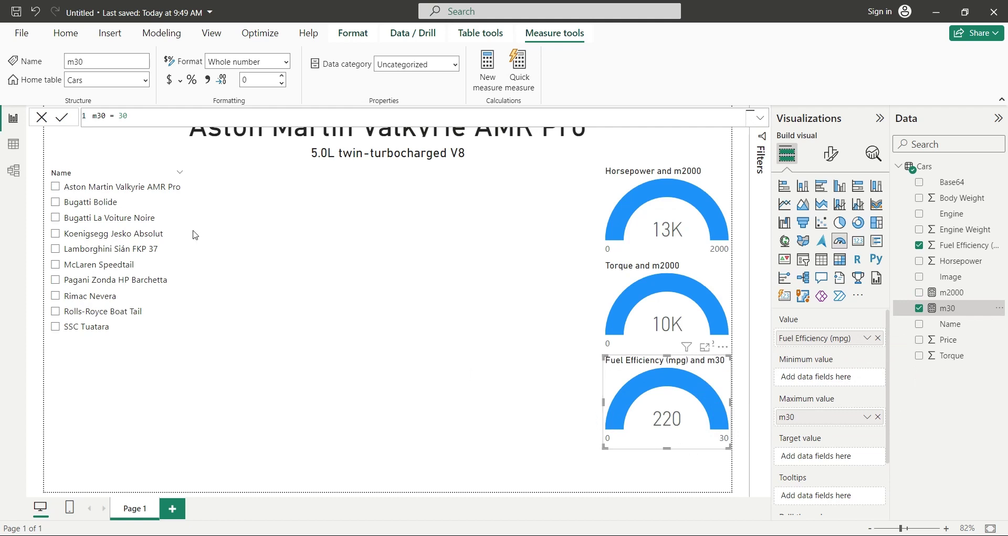
Step: Add a bar chart sized as a wide strip along the page bottom, plotting Sum of Price
{"action": "left_click", "coordinate": [347, 273]}
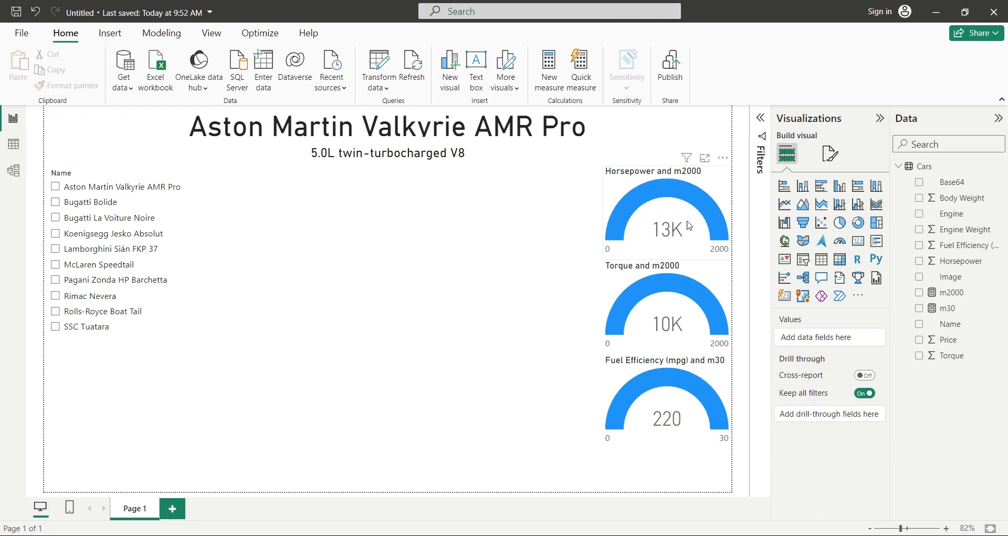
{"action": "left_click", "coordinate": [784, 186]}
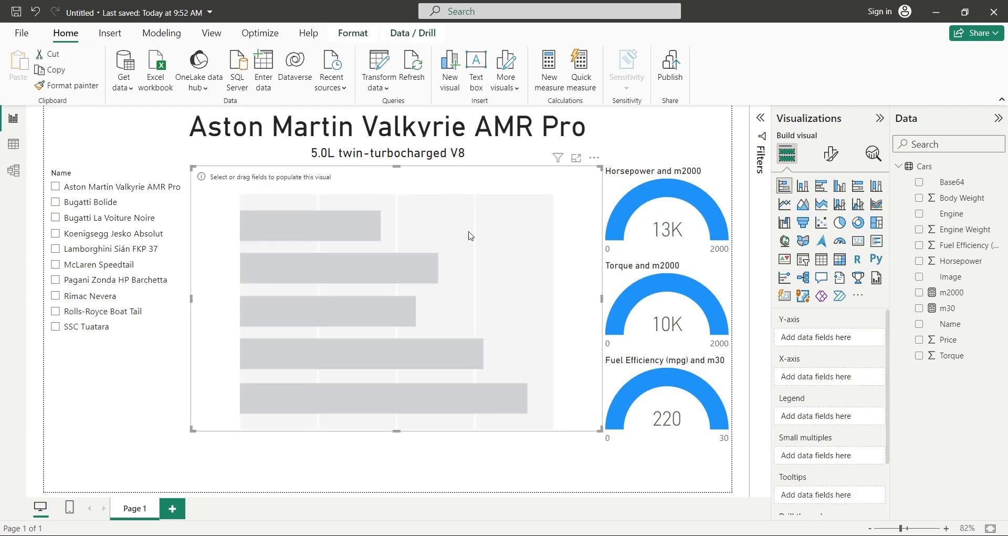
{"action": "left_click_drag", "start_coordinate": [445, 189], "coordinate": [291, 268]}
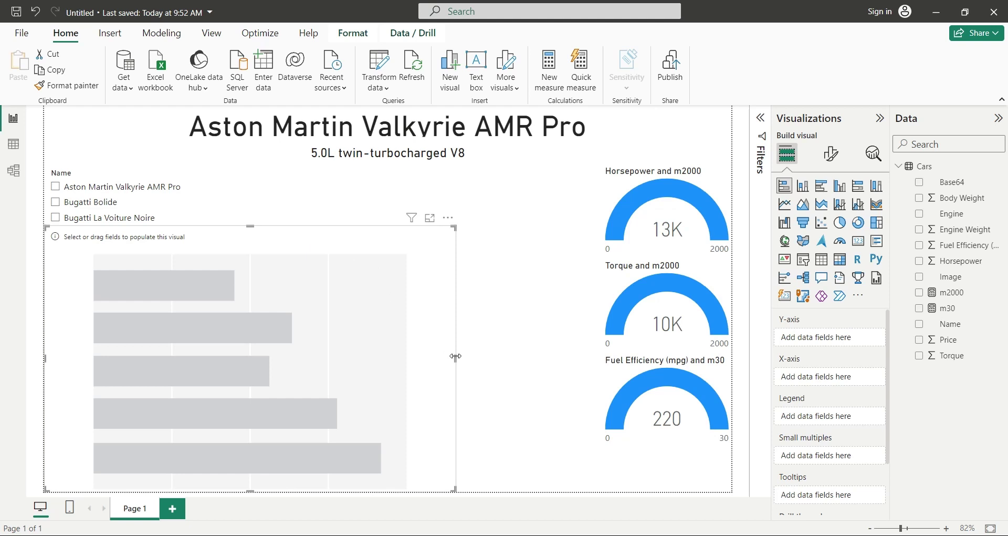
{"action": "left_click_drag", "start_coordinate": [455, 356], "coordinate": [730, 357]}
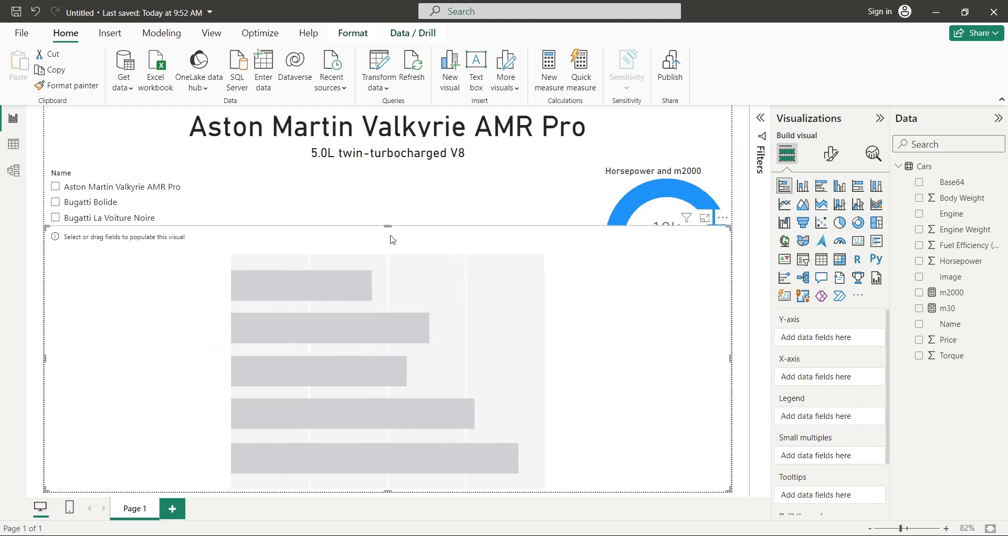
{"action": "left_click_drag", "start_coordinate": [388, 226], "coordinate": [389, 446]}
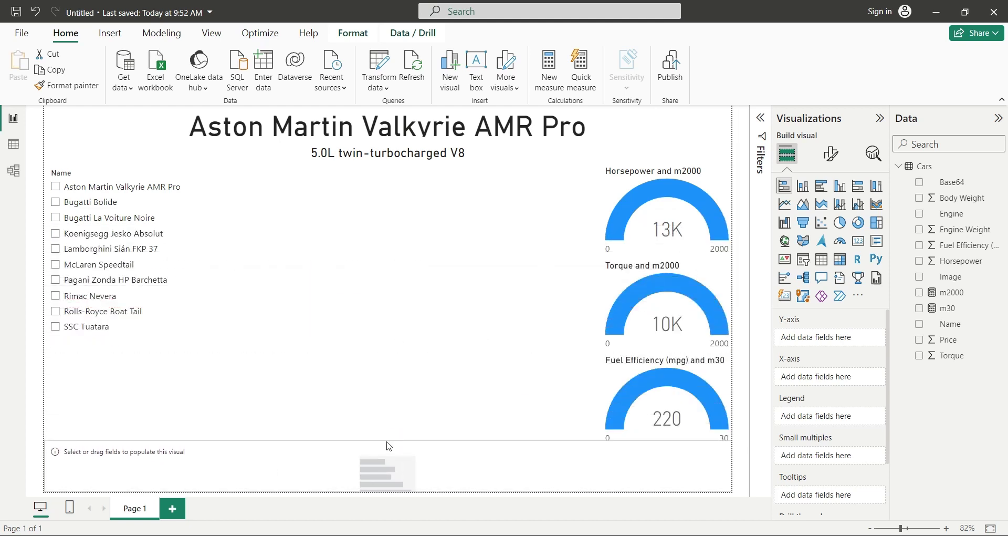
{"action": "left_click_drag", "start_coordinate": [389, 446], "coordinate": [391, 452]}
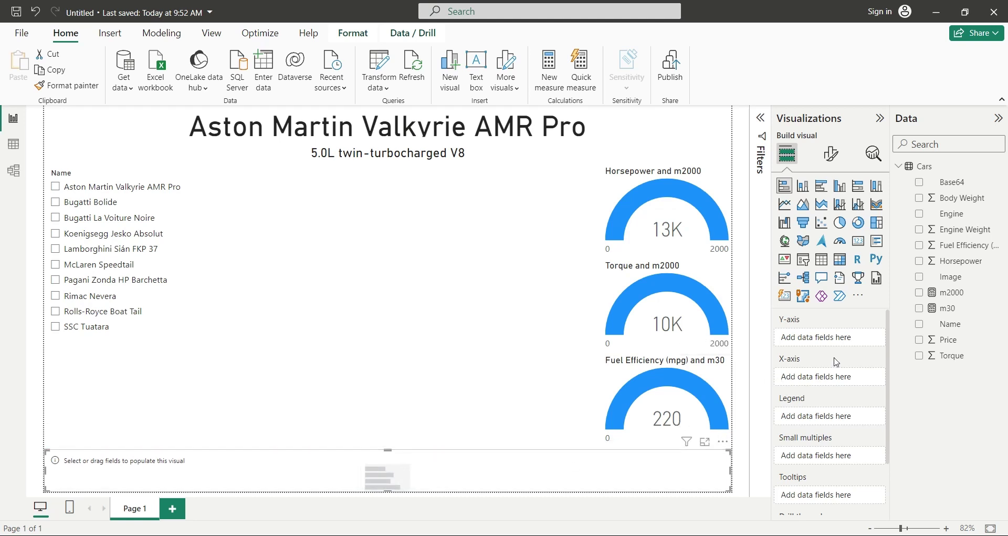
{"action": "left_click_drag", "start_coordinate": [939, 347], "coordinate": [822, 378]}
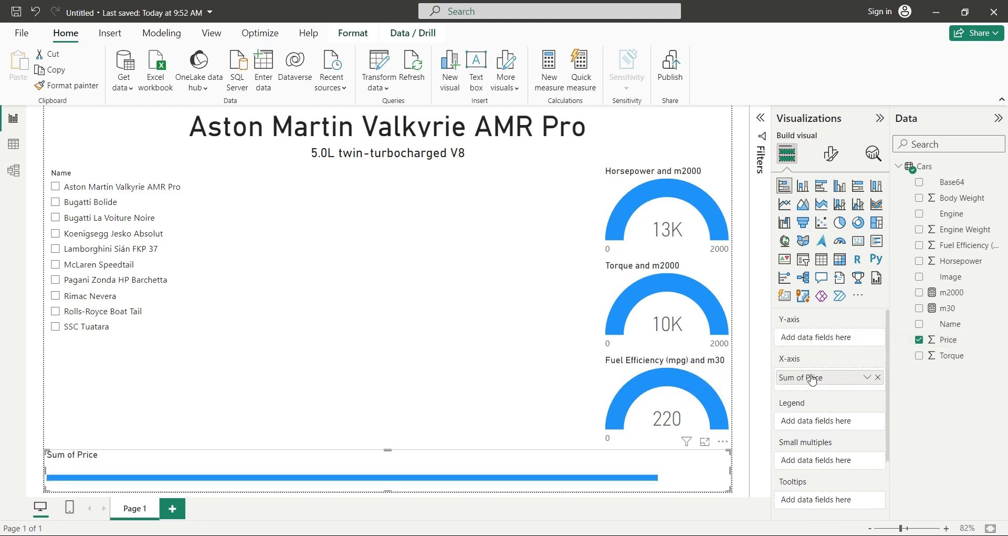
Step: Rename the bar chart's Sum of Price field to Price
{"action": "double_click", "coordinate": [817, 378]}
{"action": "key", "text": "BackSpace"}
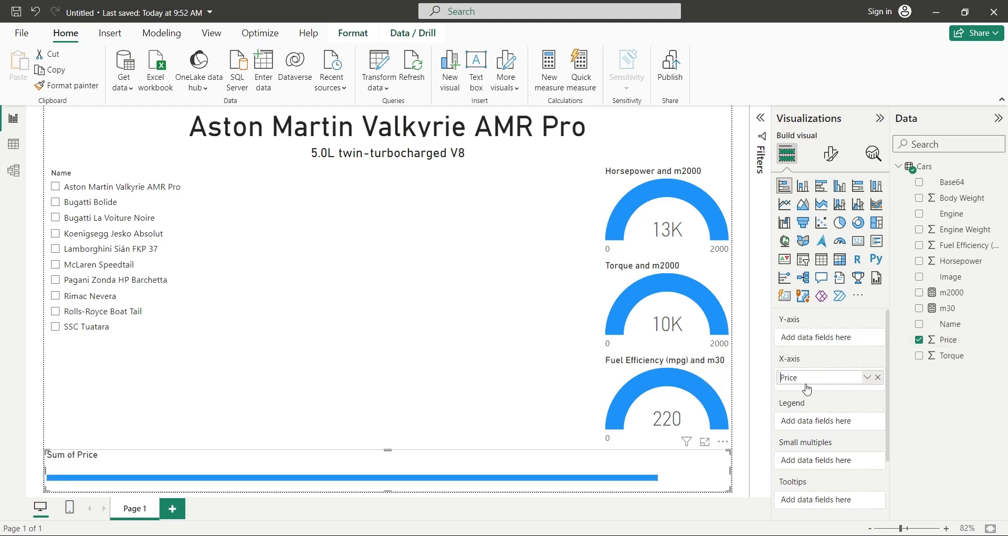
{"action": "key", "text": "Return"}
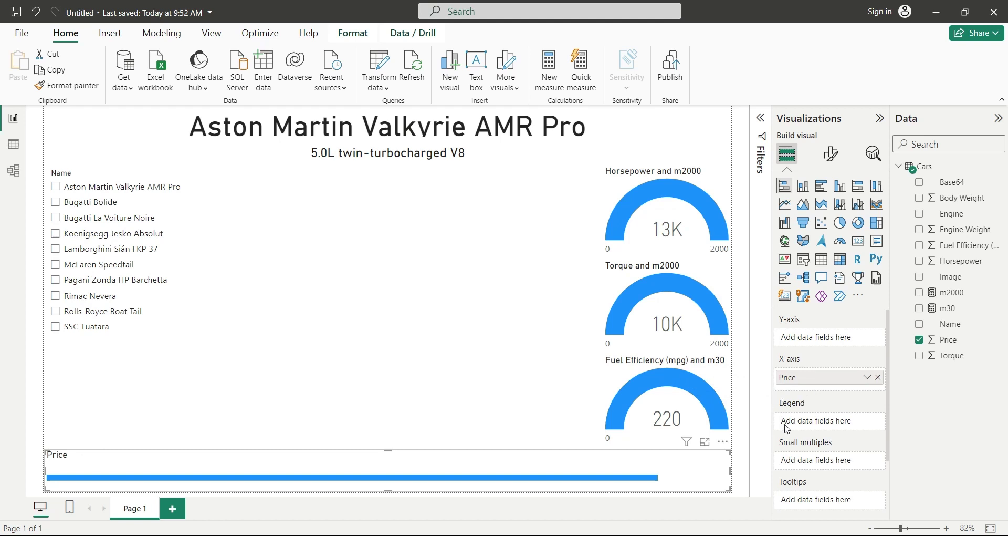
Step: Turn off the price bar chart's title and make it taller so its axis shows
{"action": "left_click", "coordinate": [831, 153]}
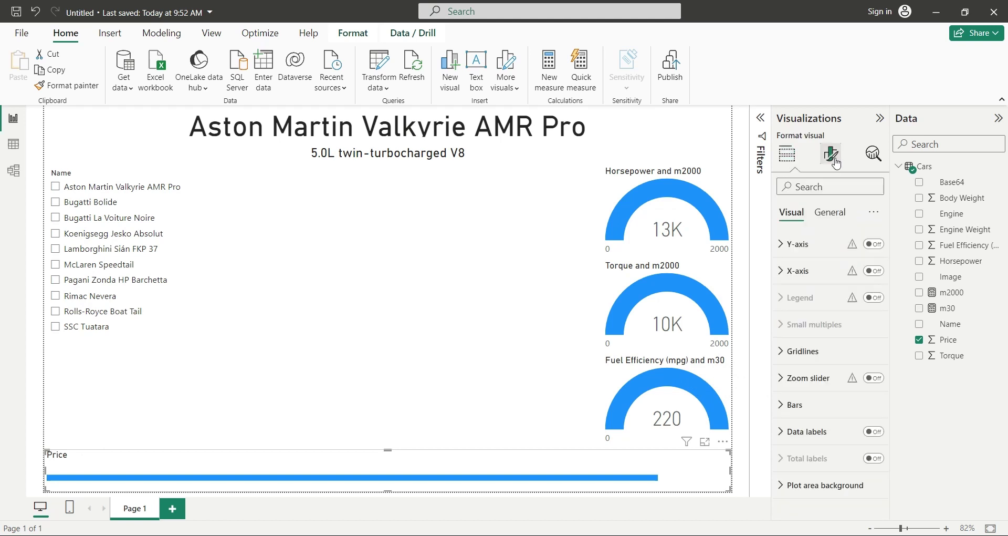
{"action": "left_click", "coordinate": [829, 212]}
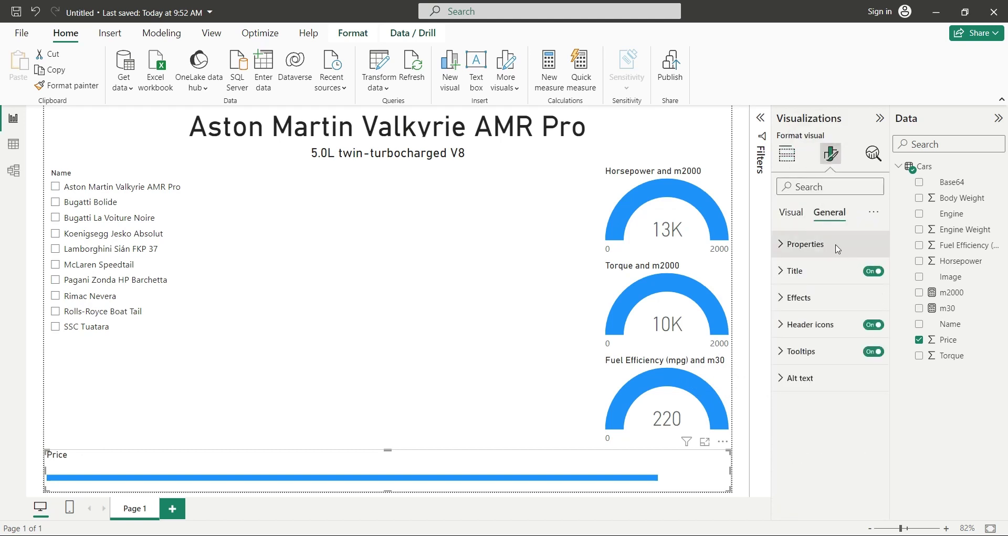
{"action": "left_click", "coordinate": [873, 273]}
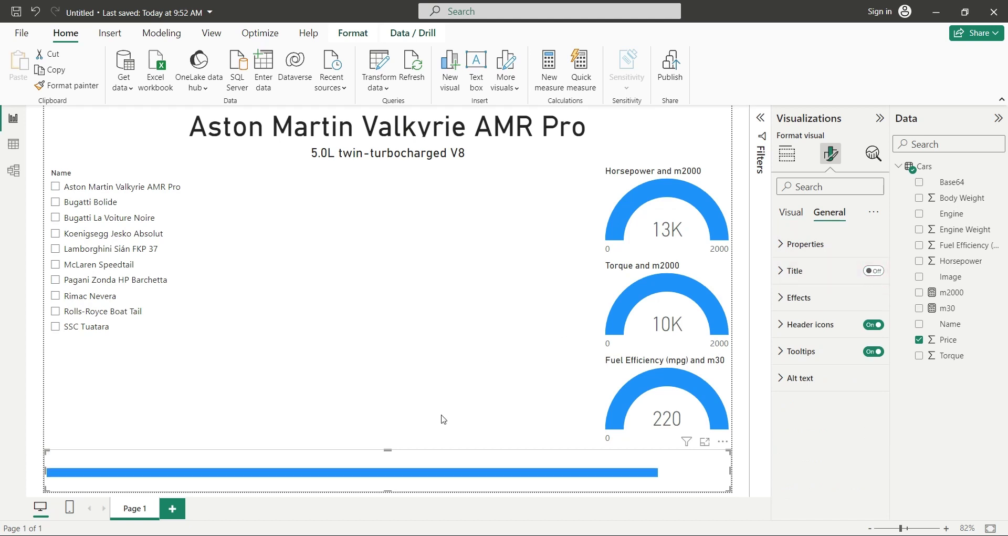
{"action": "left_click_drag", "start_coordinate": [388, 450], "coordinate": [388, 432]}
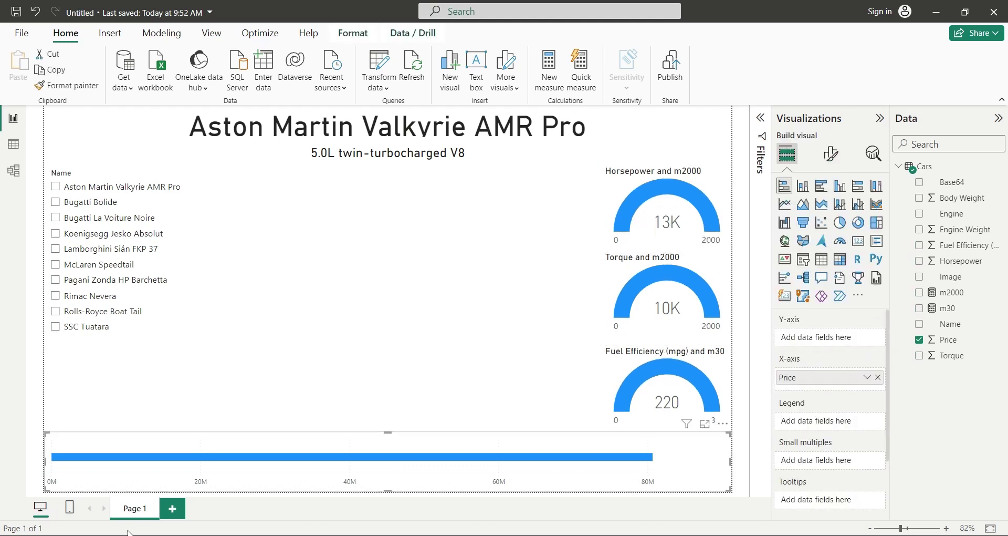
{"action": "key", "text": "alt+Tab"}
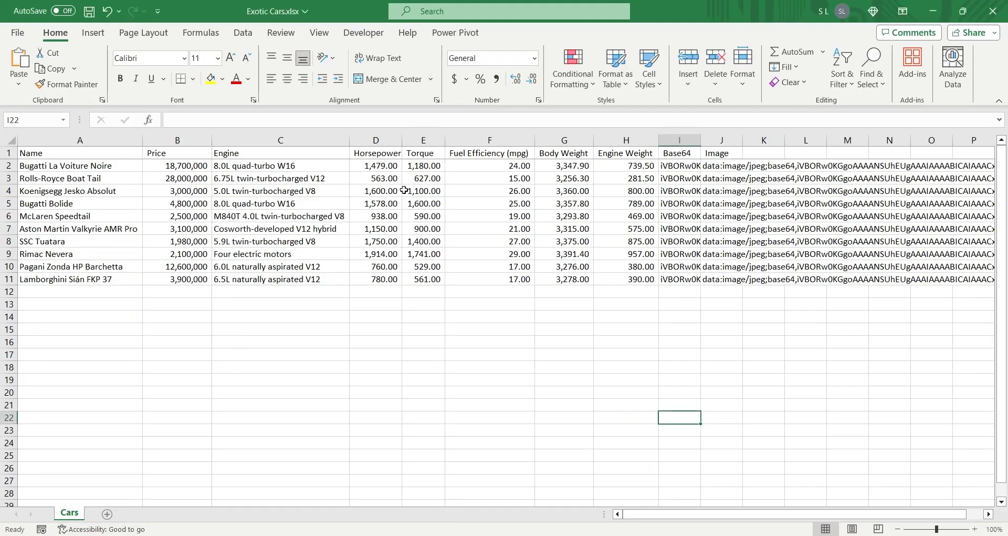
Step: Check Excel's Price column (max 28,000,000, sum 80,680,000), then show the bar chart's formatting pane
{"action": "left_click", "coordinate": [200, 140]}
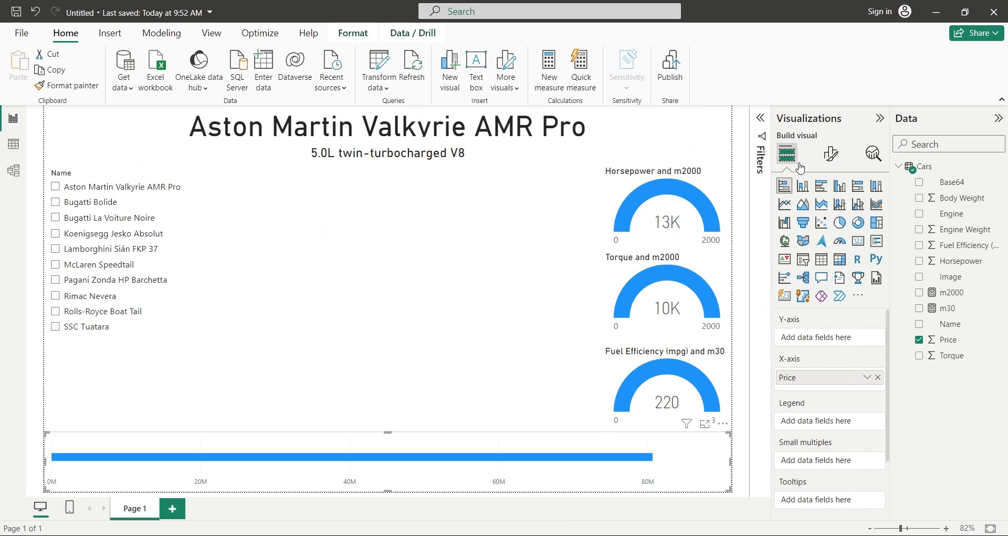
{"action": "left_click", "coordinate": [830, 153]}
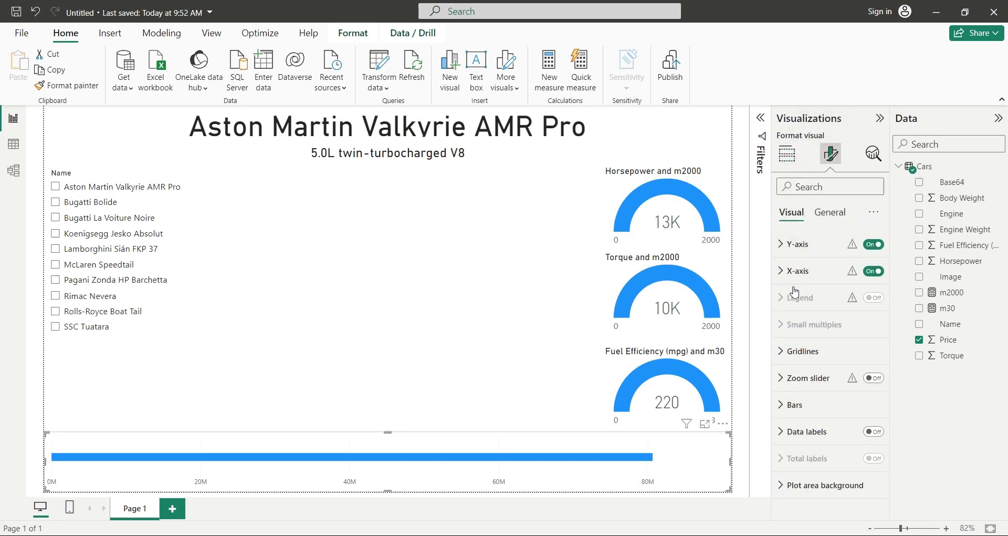
Step: Set the price bar chart's X-axis range maximum to 30000000
{"action": "left_click", "coordinate": [795, 271]}
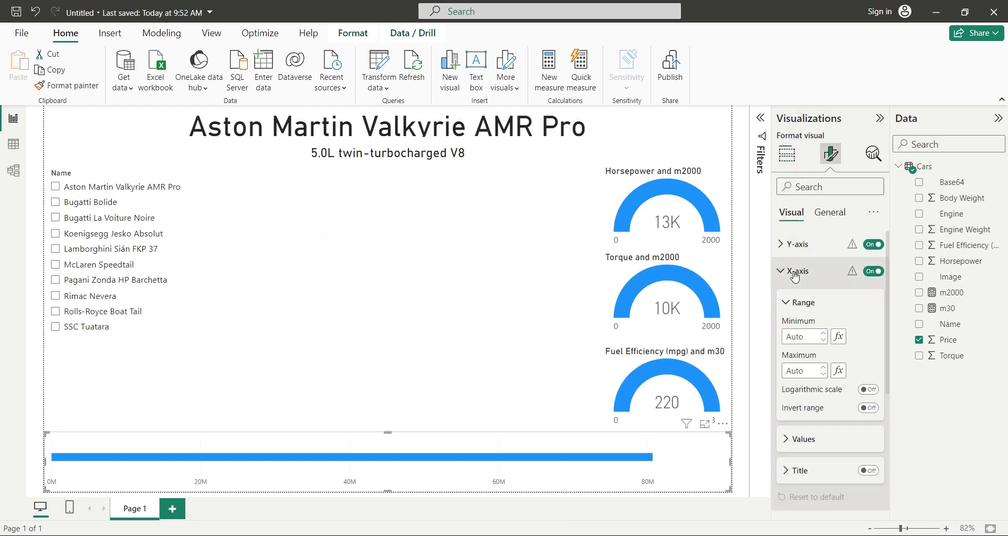
{"action": "left_click", "coordinate": [805, 368]}
{"action": "type", "text": "30"}
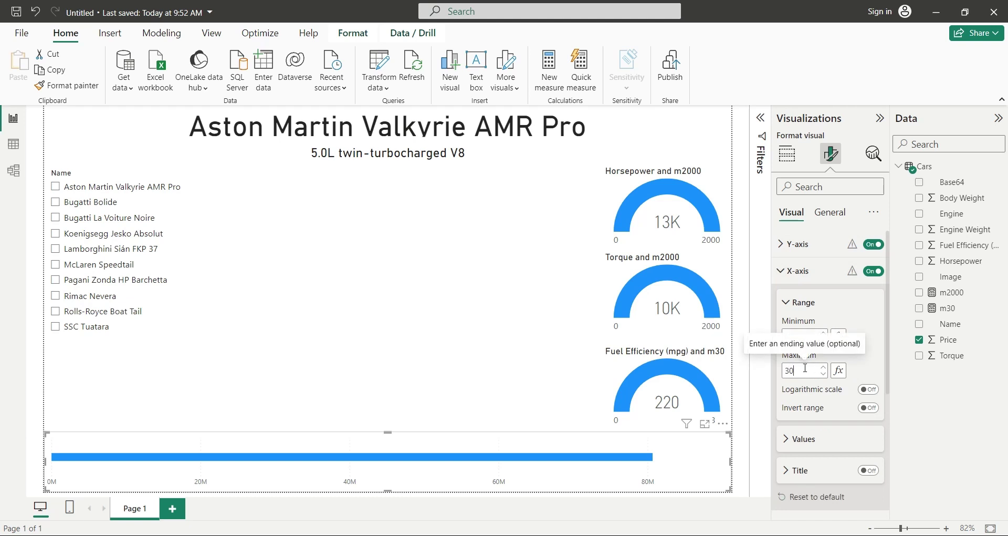
{"action": "type", "text": "000000"}
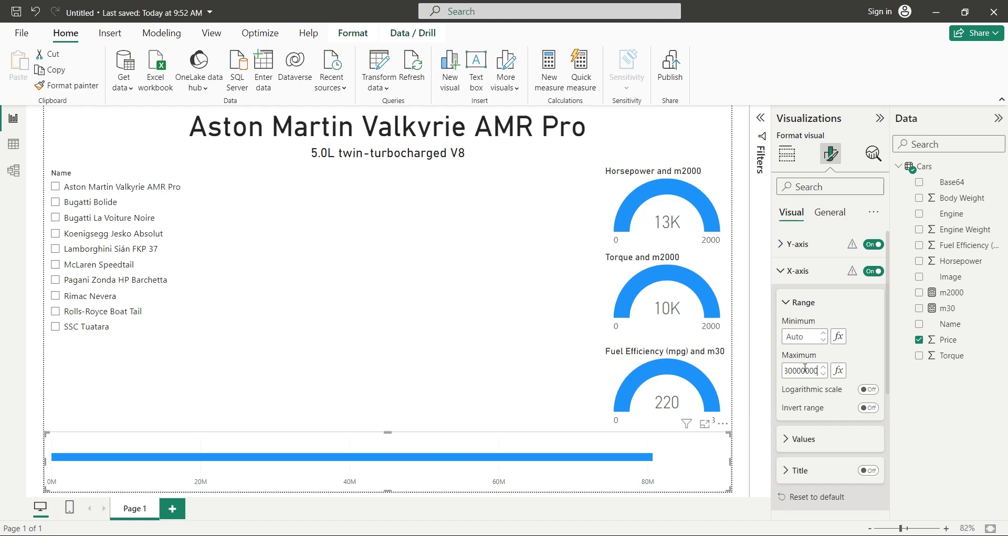
Step: Add an empty donut chart stretched to both page edges above the price bar
{"action": "left_click", "coordinate": [787, 153]}
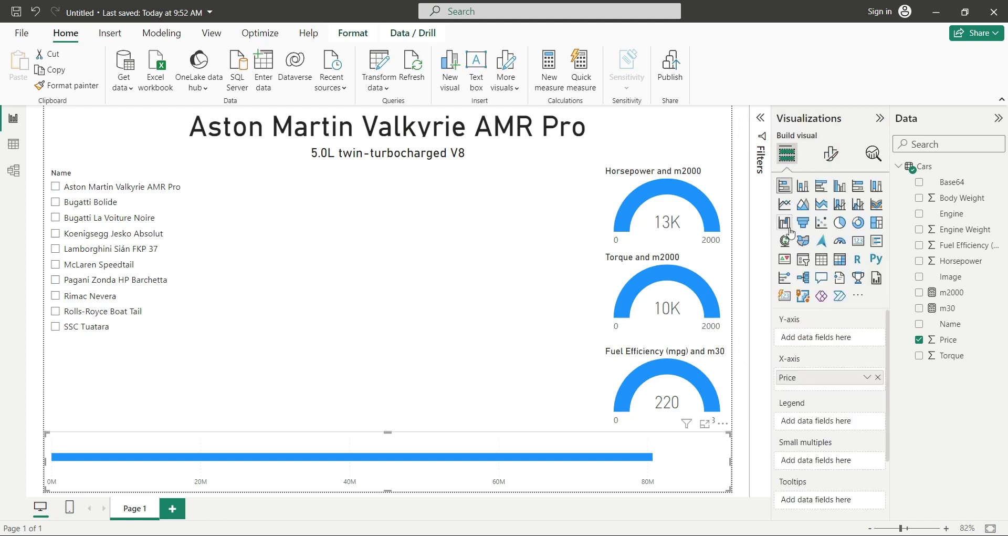
{"action": "left_click", "coordinate": [748, 262]}
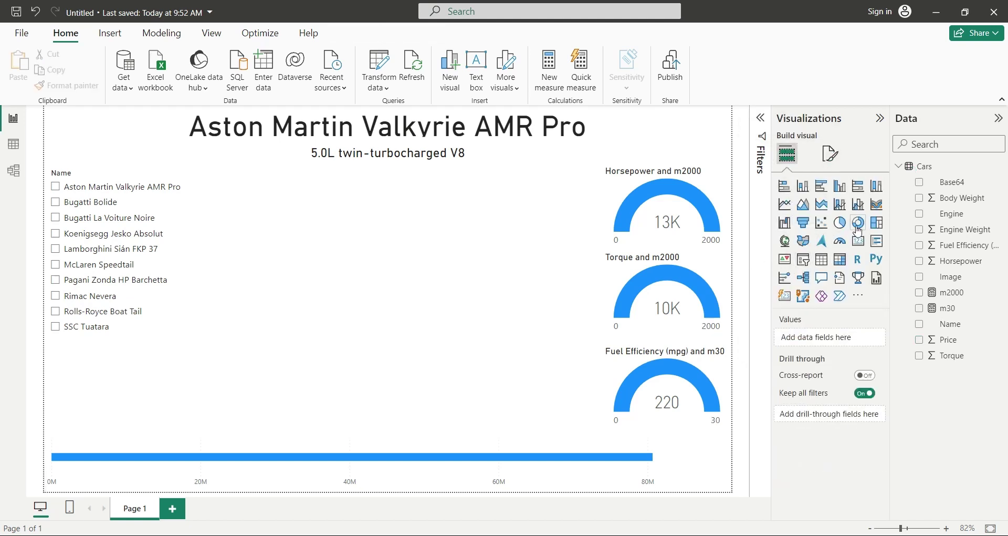
{"action": "left_click_drag", "start_coordinate": [475, 254], "coordinate": [404, 253]}
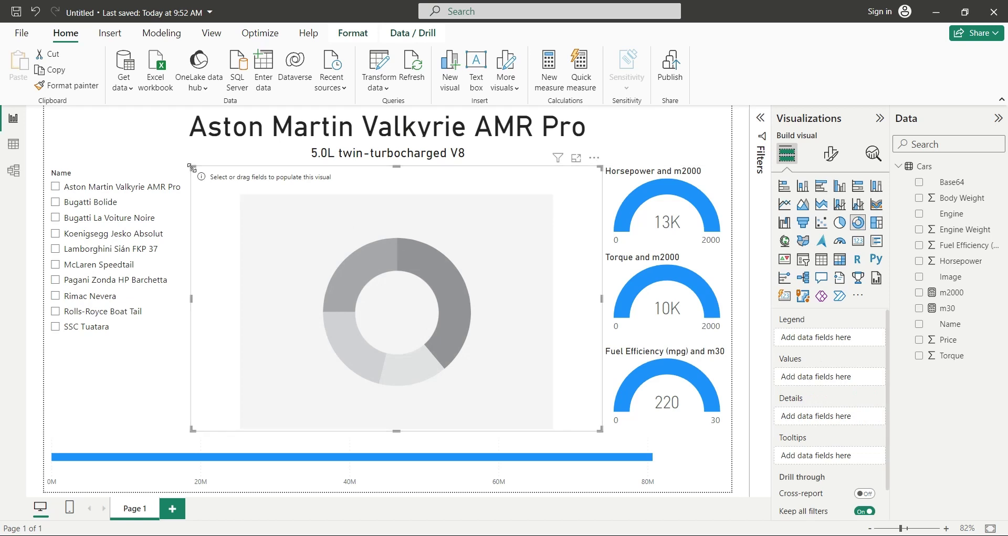
{"action": "left_click_drag", "start_coordinate": [188, 167], "coordinate": [43, 167]}
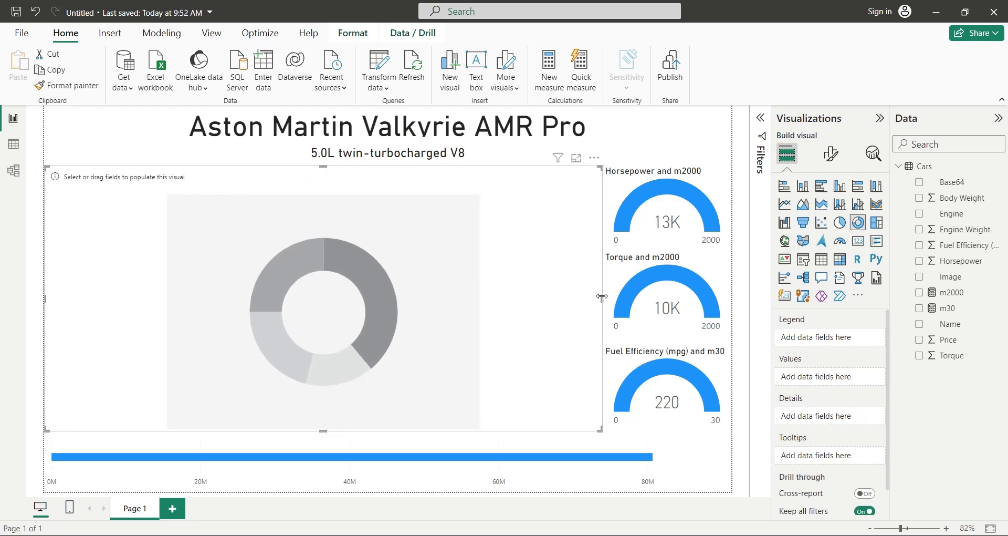
{"action": "left_click_drag", "start_coordinate": [603, 297], "coordinate": [751, 304]}
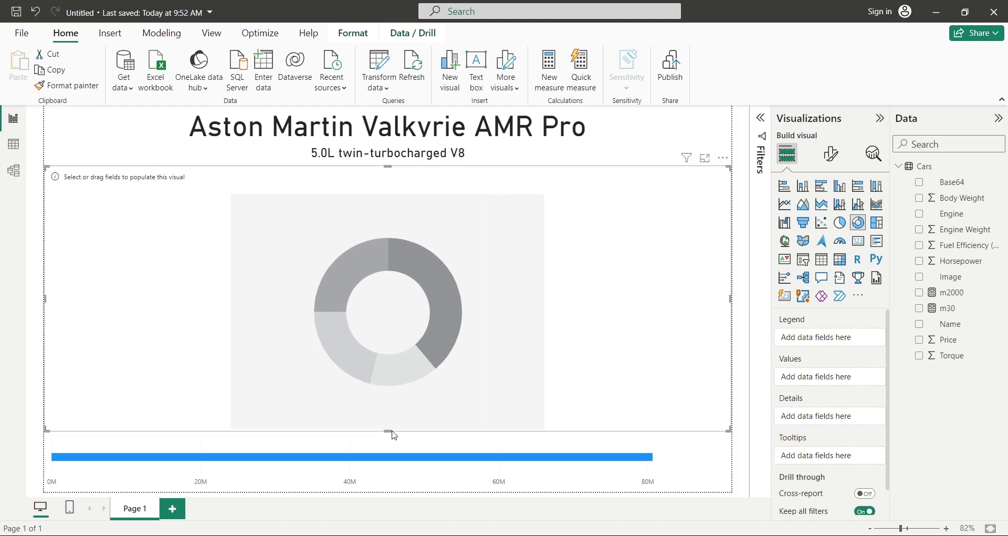
{"action": "left_click_drag", "start_coordinate": [390, 434], "coordinate": [398, 436]}
Step: Send the donut chart backward until the three gauges and Name slicer appear on top
{"action": "left_click", "coordinate": [341, 35]}
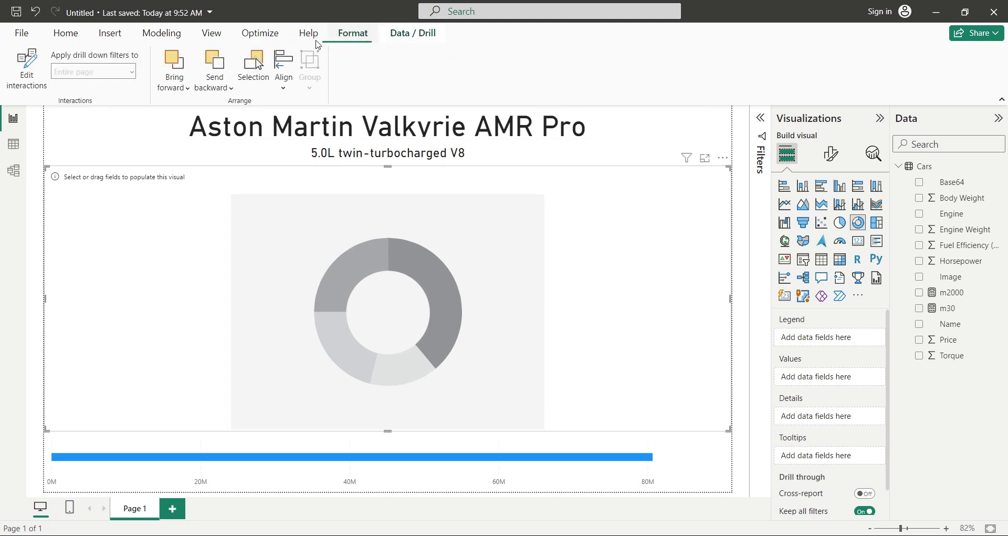
{"action": "left_click", "coordinate": [215, 61]}
{"action": "left_click", "coordinate": [218, 62]}
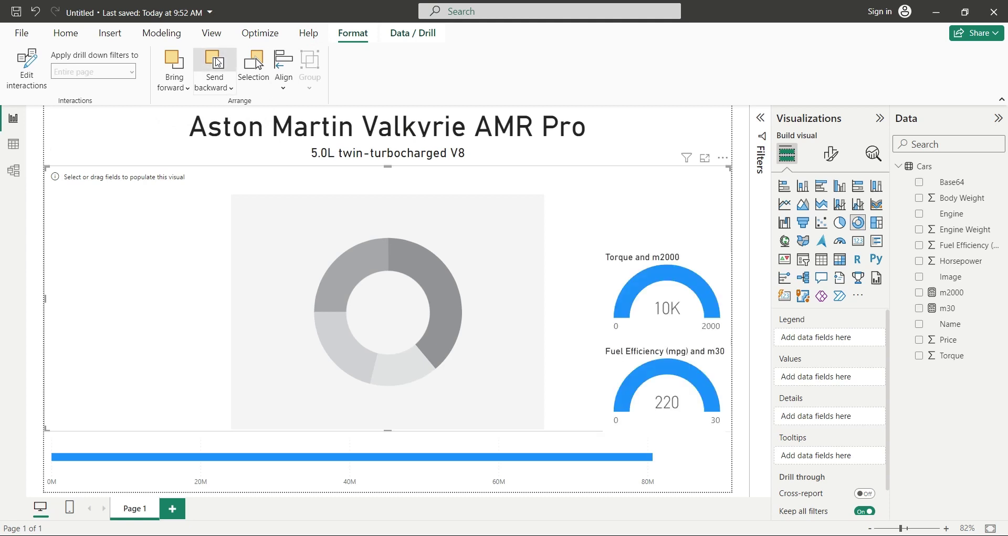
{"action": "left_click", "coordinate": [218, 62]}
{"action": "left_click", "coordinate": [438, 179]}
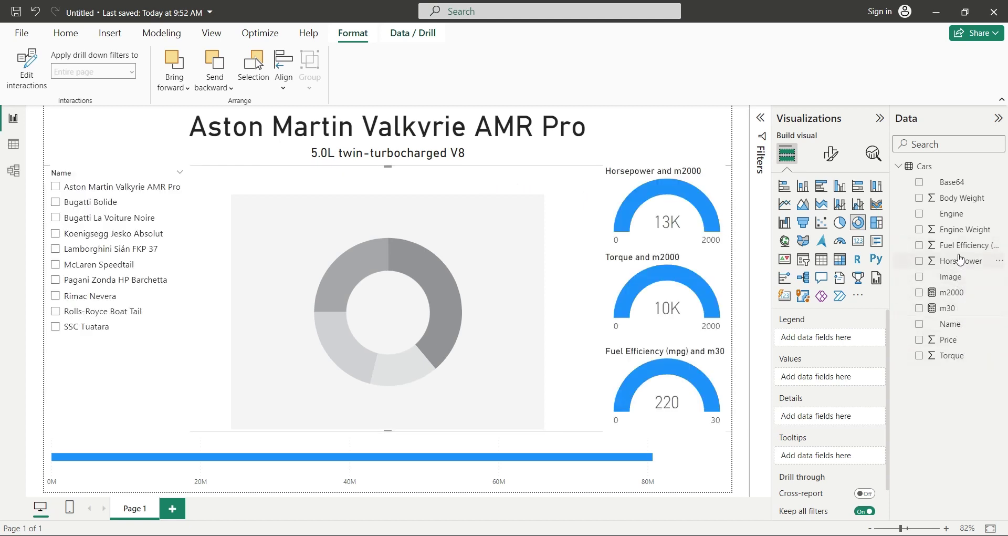
Step: Add Engine Weight to the donut's values, renamed without the 'Sum of' prefix
{"action": "mouse_move", "coordinate": [962, 229]}
{"action": "left_mouse_down"}
{"action": "mouse_move", "coordinate": [930, 245]}
{"action": "mouse_move", "coordinate": [842, 379]}
{"action": "left_mouse_up"}
{"action": "double_click", "coordinate": [805, 382]}
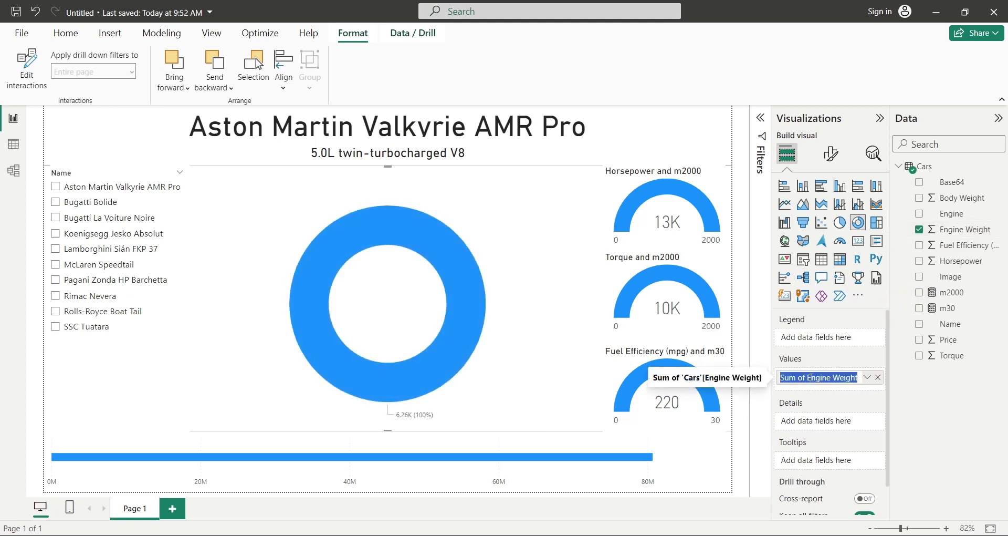
{"action": "left_click_drag", "start_coordinate": [780, 377], "coordinate": [810, 377]}
{"action": "key", "text": "BackSpace"}
{"action": "key", "text": "Return"}
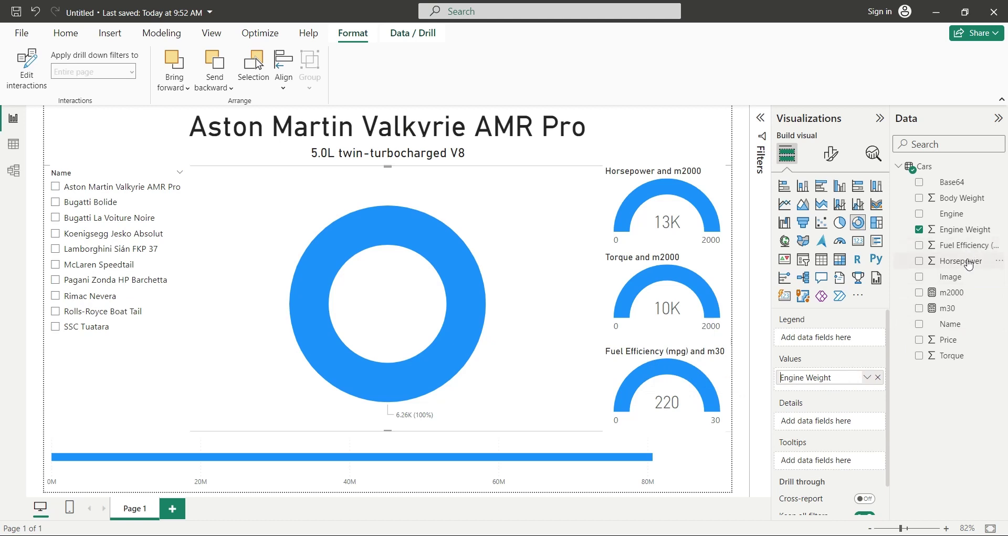
Step: Add Body Weight as the second donut value, also renamed without 'Sum of'
{"action": "left_click_drag", "start_coordinate": [962, 199], "coordinate": [840, 389]}
{"action": "double_click", "coordinate": [807, 392]}
{"action": "left_click", "coordinate": [806, 392], "text": "shift"}
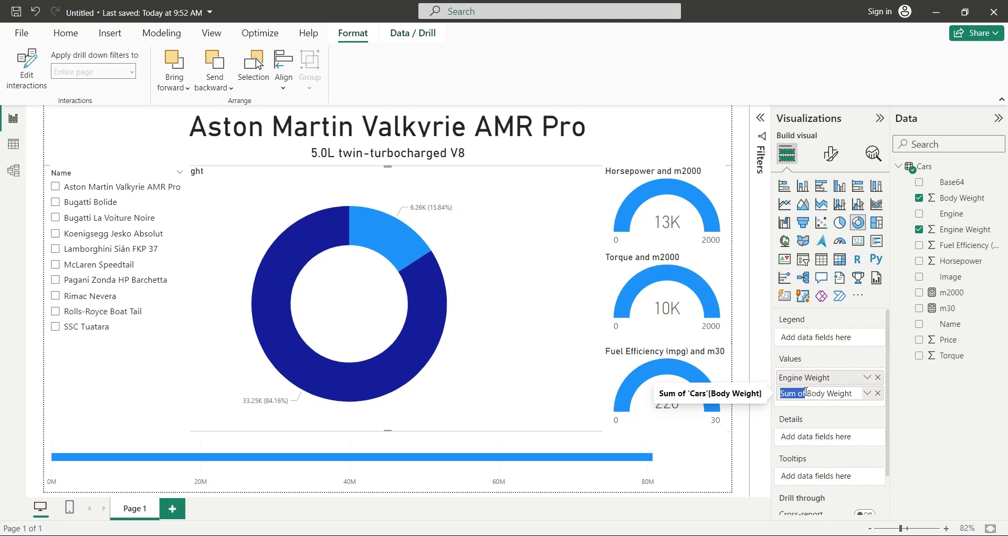
{"action": "key", "text": "BackSpace"}
{"action": "key", "text": "Return"}
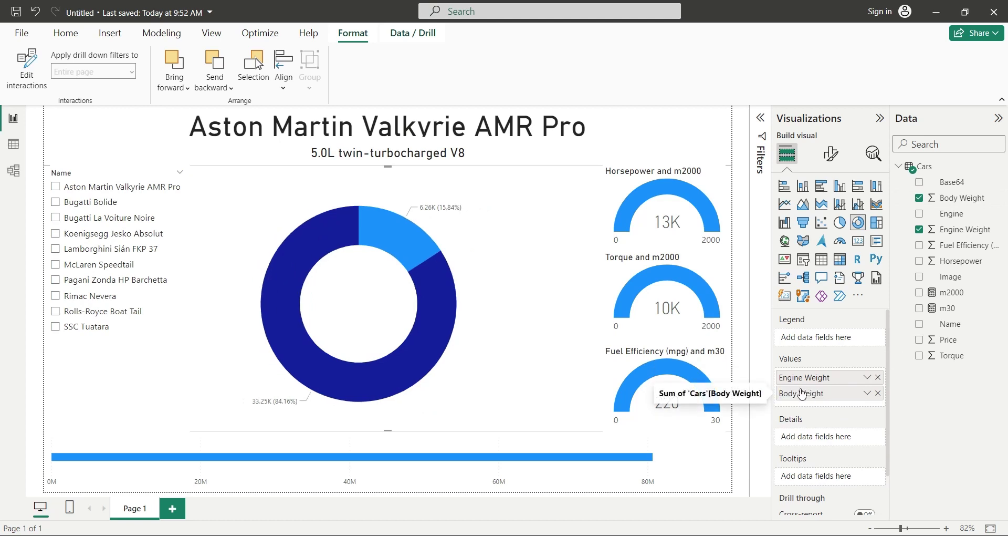
Step: Import the ImgViewerVisual .pbiviz custom visual and drag an empty Image Viewer over the donut
{"action": "left_click", "coordinate": [743, 375]}
{"action": "left_click", "coordinate": [858, 295]}
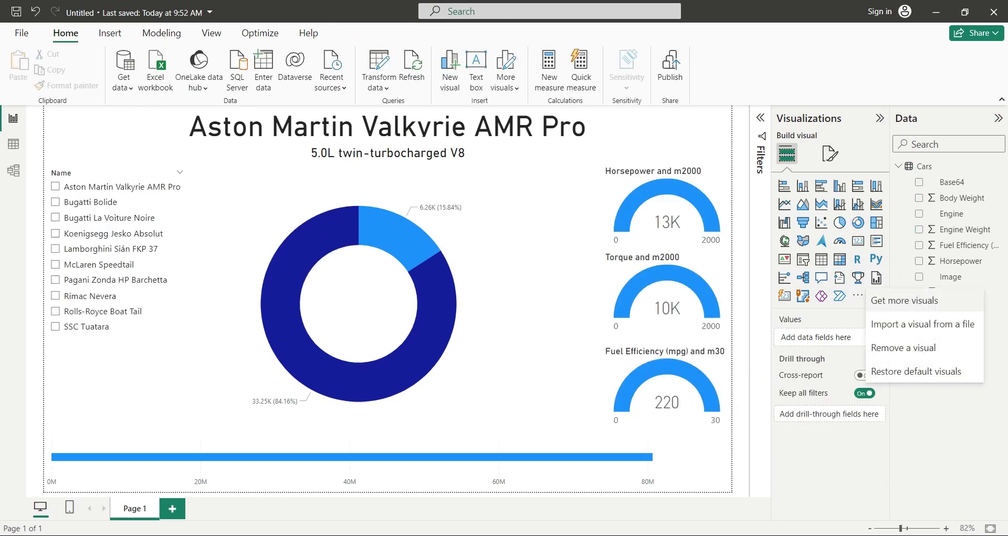
{"action": "left_click", "coordinate": [887, 322]}
{"action": "double_click", "coordinate": [177, 103]}
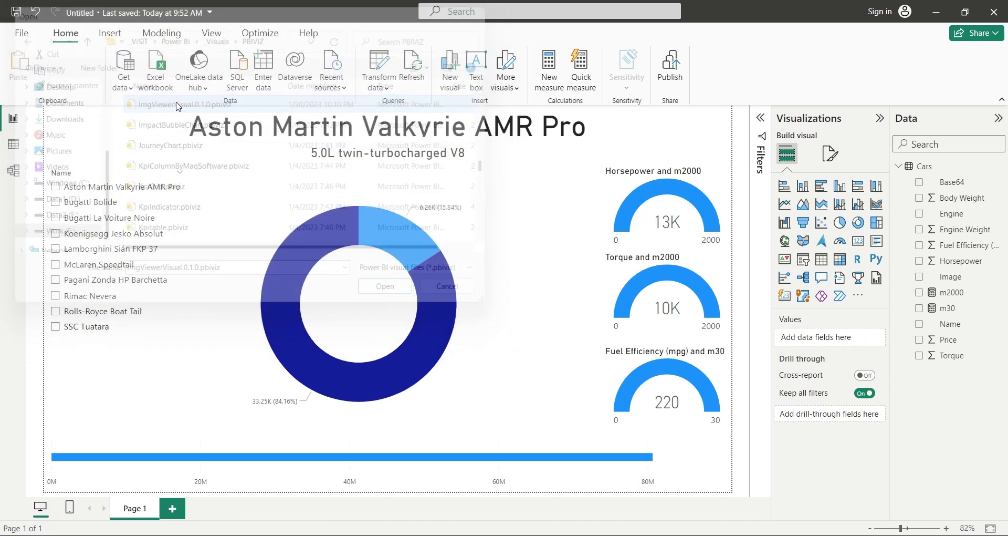
{"action": "left_click", "coordinate": [608, 298]}
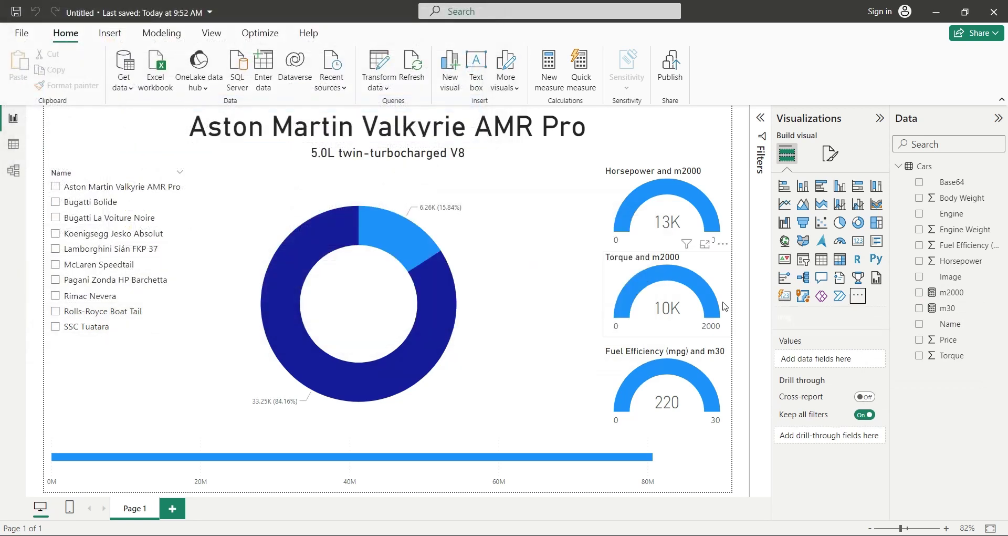
{"action": "left_click", "coordinate": [785, 317]}
{"action": "left_click_drag", "start_coordinate": [243, 279], "coordinate": [411, 337]}
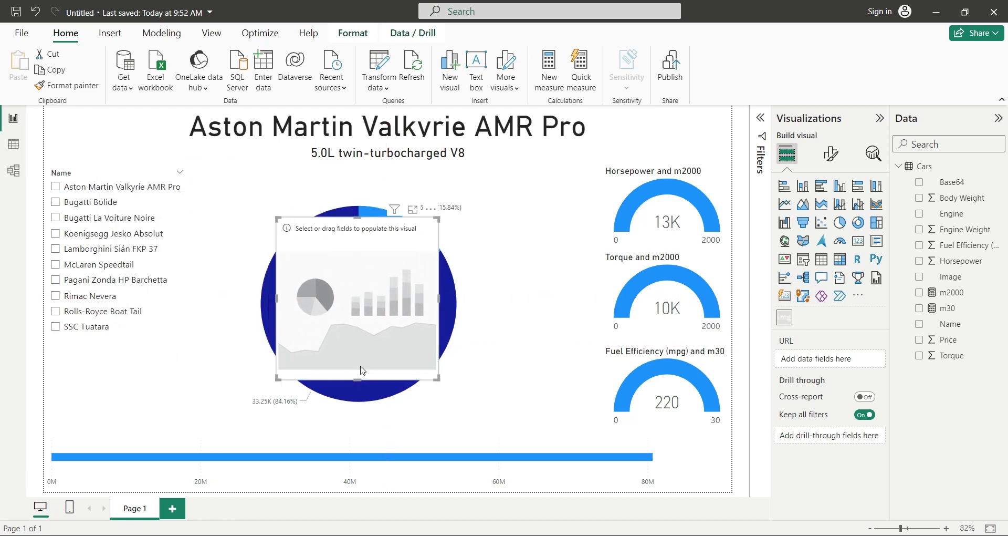
Step: Load the Image field into the Image Viewer, then shorten it and move it into the donut's centre
{"action": "mouse_move", "coordinate": [963, 278]}
{"action": "left_mouse_down"}
{"action": "mouse_move", "coordinate": [833, 365]}
{"action": "mouse_move", "coordinate": [846, 359]}
{"action": "left_mouse_up"}
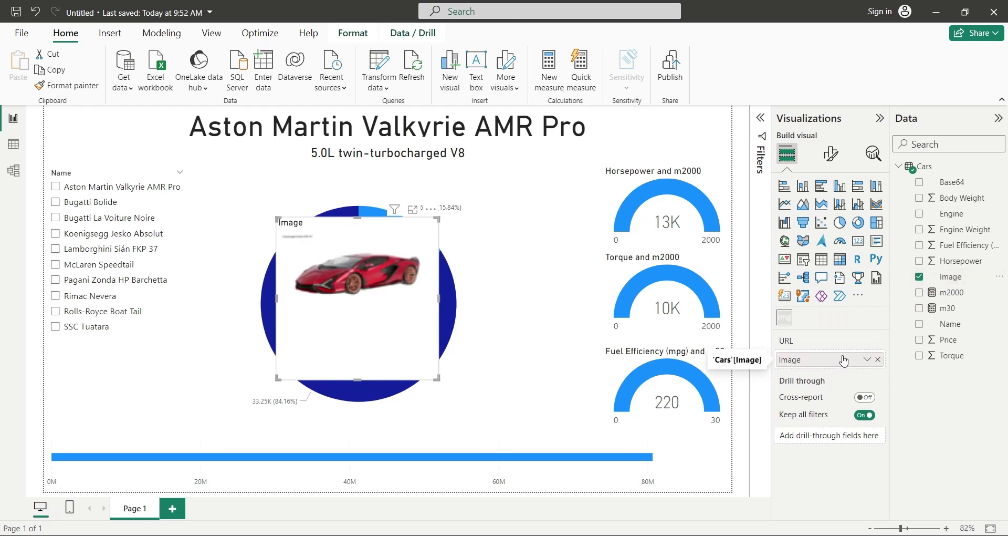
{"action": "left_click", "coordinate": [356, 379]}
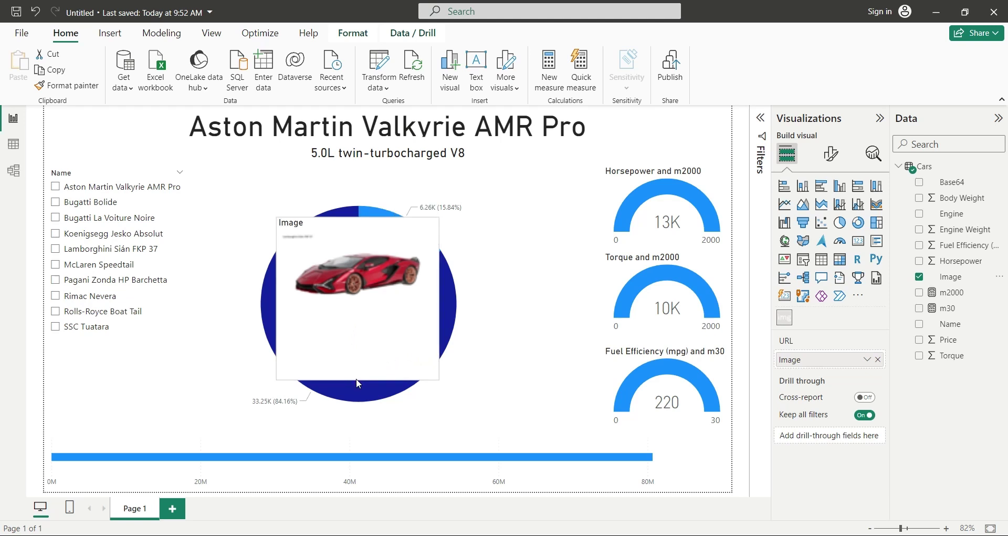
{"action": "left_click_drag", "start_coordinate": [356, 379], "coordinate": [353, 310]}
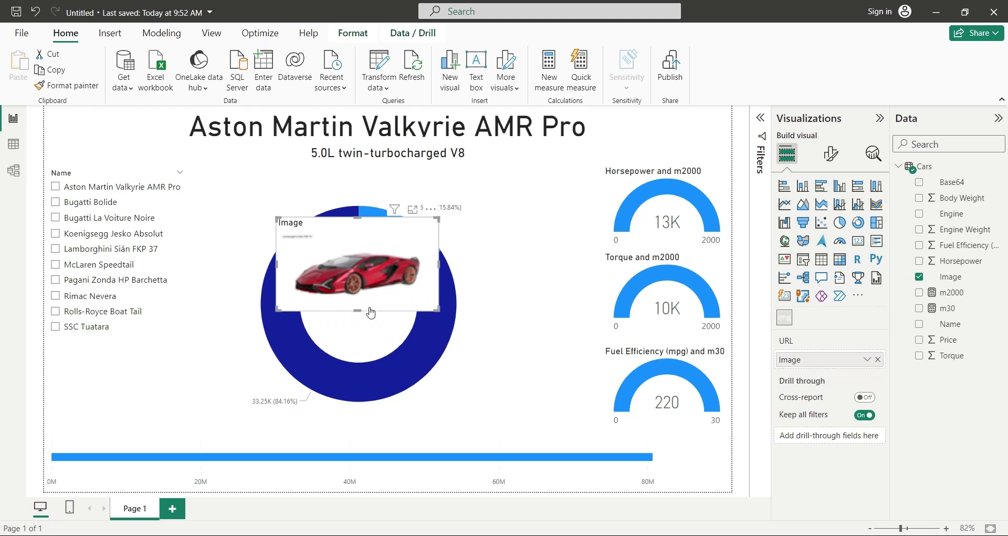
{"action": "left_click_drag", "start_coordinate": [367, 310], "coordinate": [367, 353]}
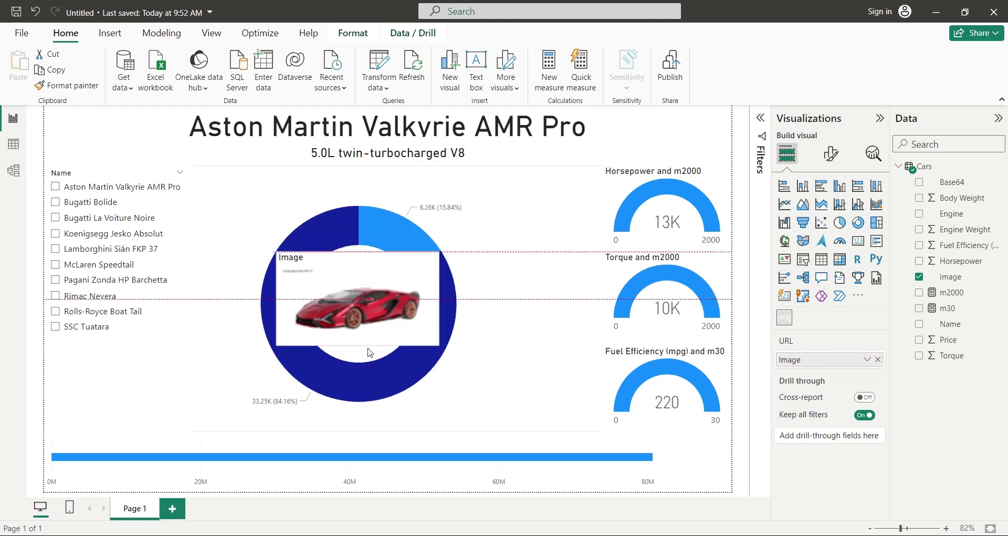
Step: Set the weight donut's General > Effects background transparency to 100%
{"action": "left_click", "coordinate": [475, 384]}
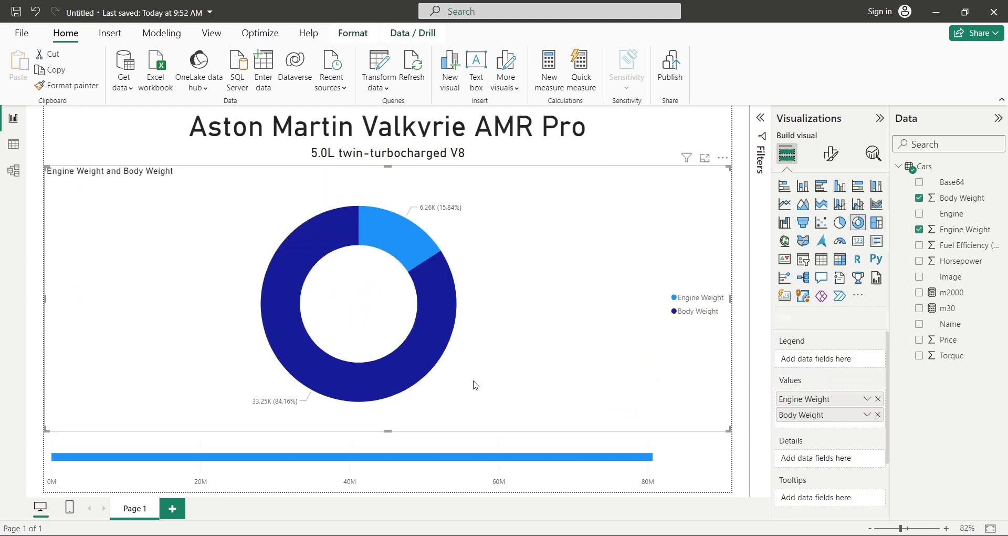
{"action": "left_click", "coordinate": [831, 153]}
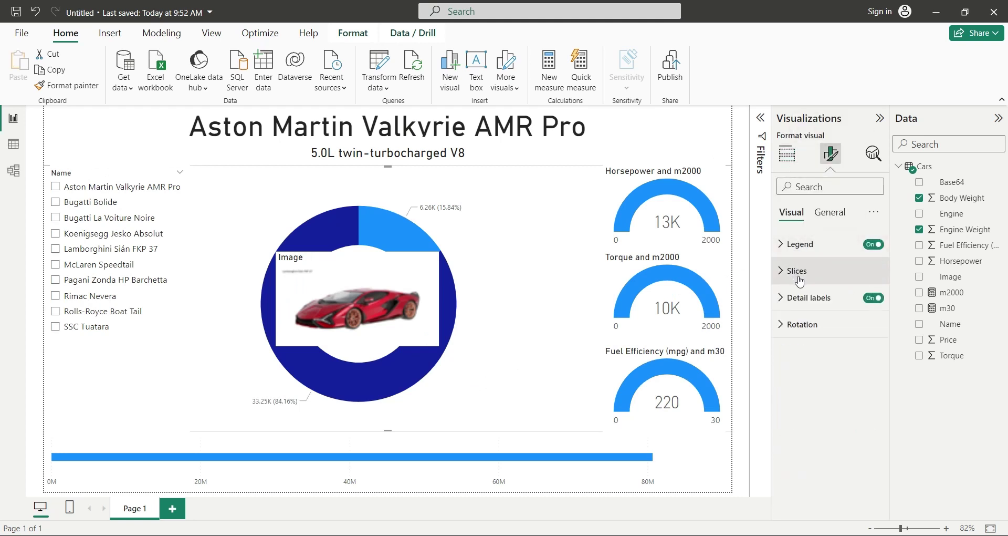
{"action": "left_click", "coordinate": [831, 212]}
{"action": "left_click", "coordinate": [810, 303]}
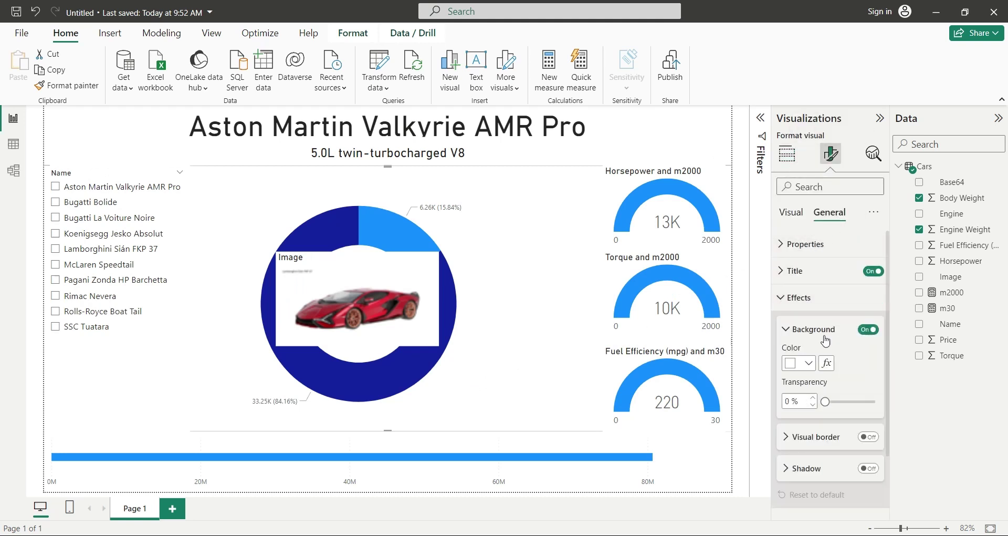
{"action": "left_click_drag", "start_coordinate": [824, 401], "coordinate": [909, 407]}
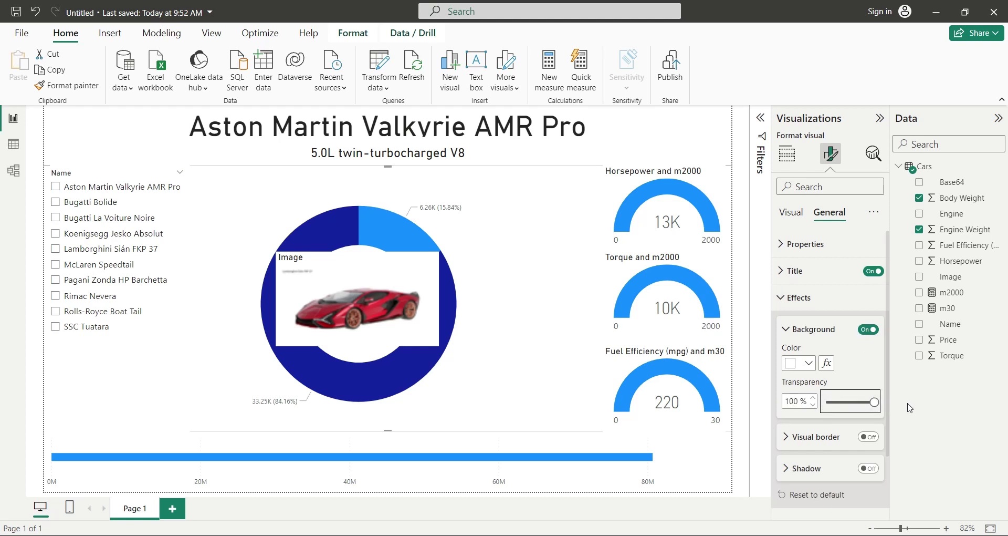
Step: Raise the donut's Slices spacing inner radius from 60% to 80%
{"action": "left_click", "coordinate": [802, 213]}
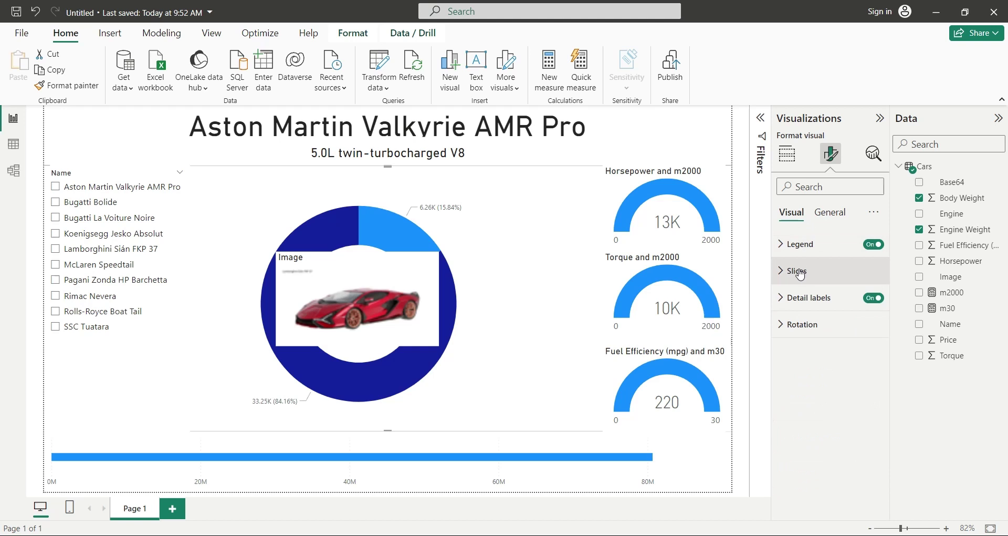
{"action": "left_click", "coordinate": [800, 272]}
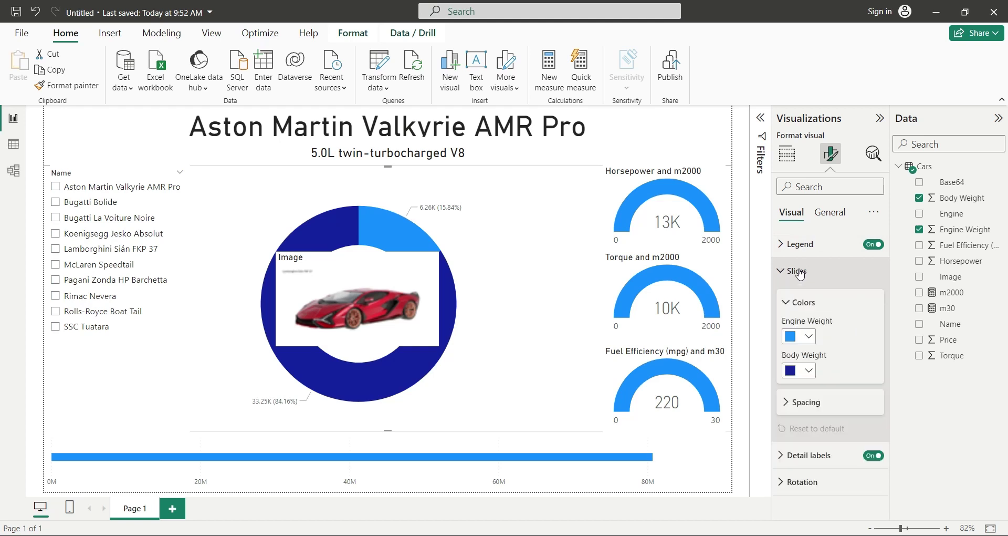
{"action": "left_click", "coordinate": [800, 402]}
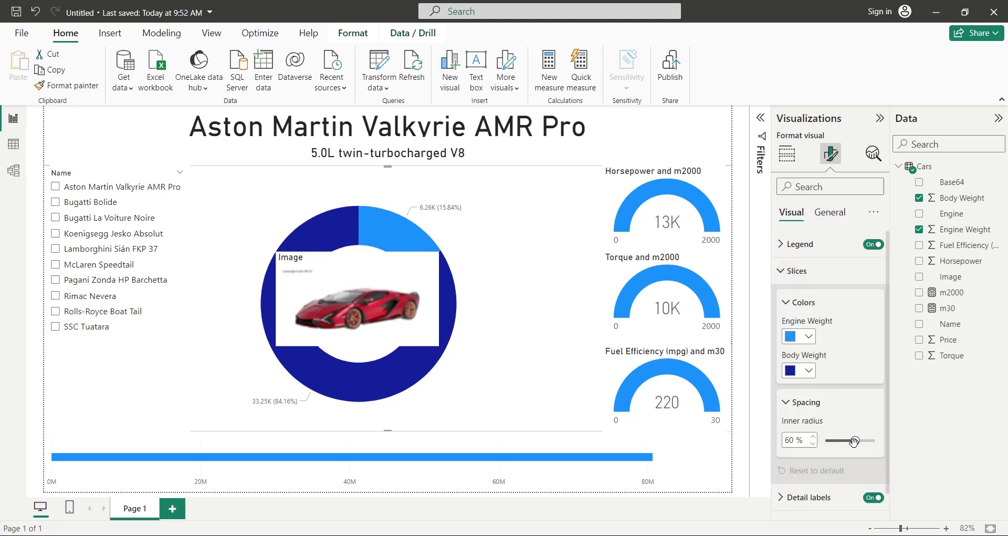
{"action": "left_click_drag", "start_coordinate": [854, 442], "coordinate": [859, 443]}
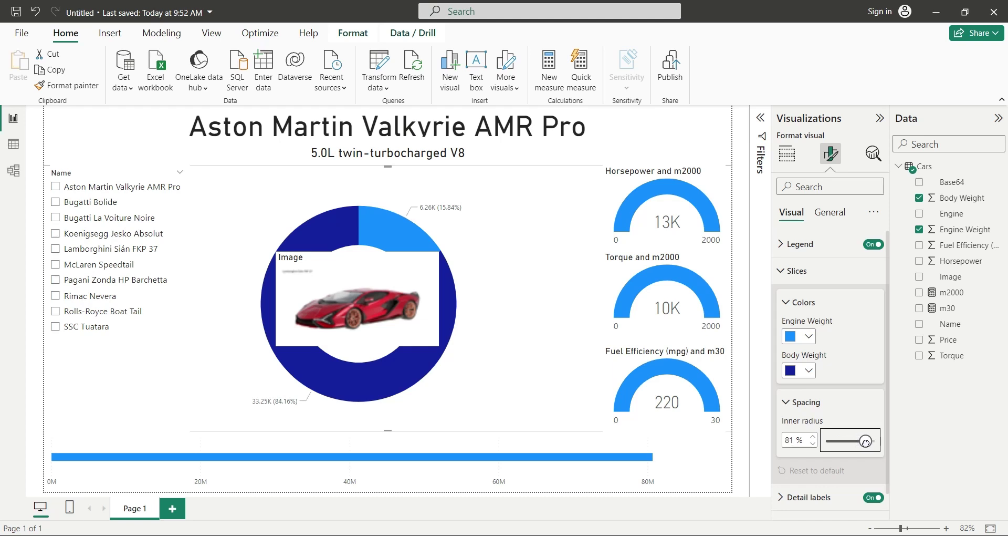
{"action": "left_click_drag", "start_coordinate": [864, 443], "coordinate": [865, 442]}
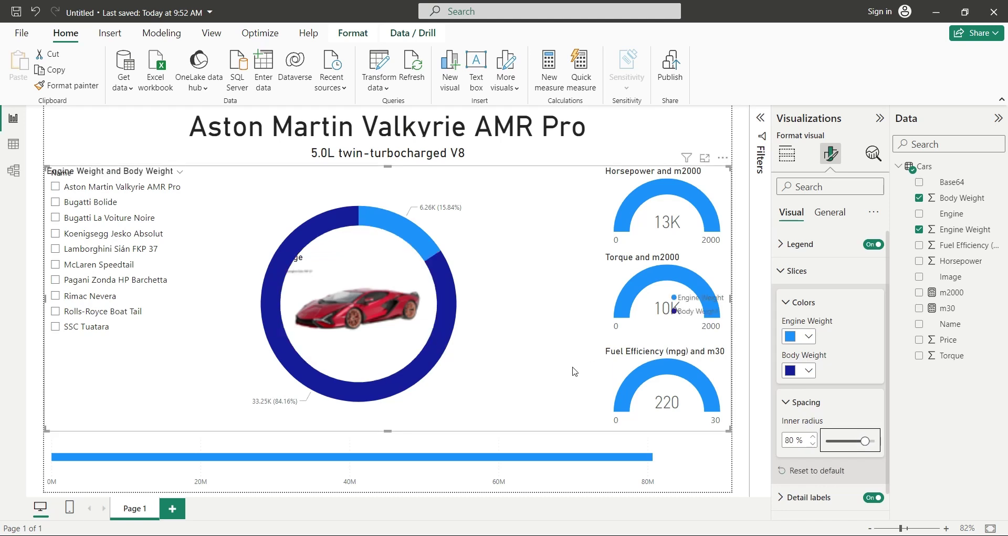
Step: Bring the weight donut chart forward so it layers above the car picture visual
{"action": "left_click", "coordinate": [381, 318]}
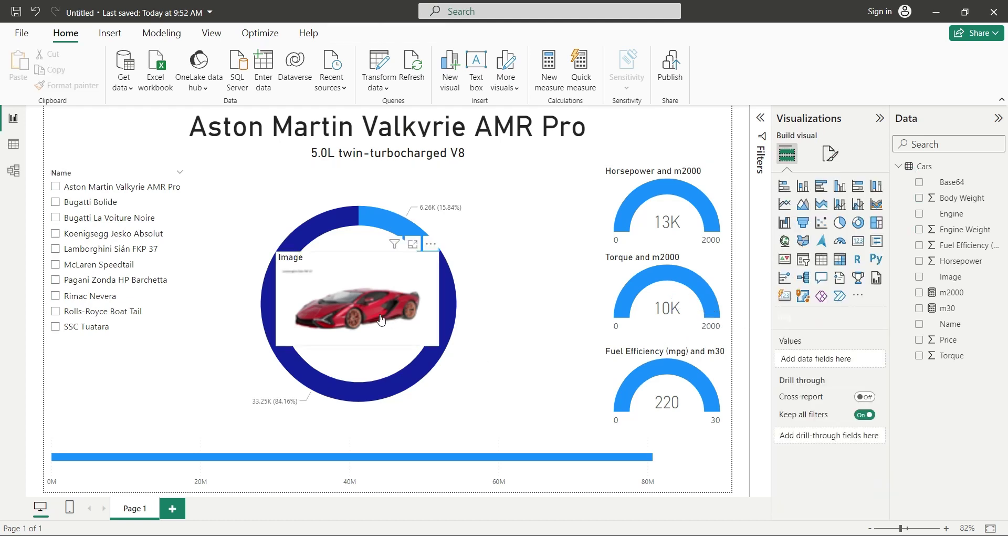
{"action": "left_click", "coordinate": [383, 345]}
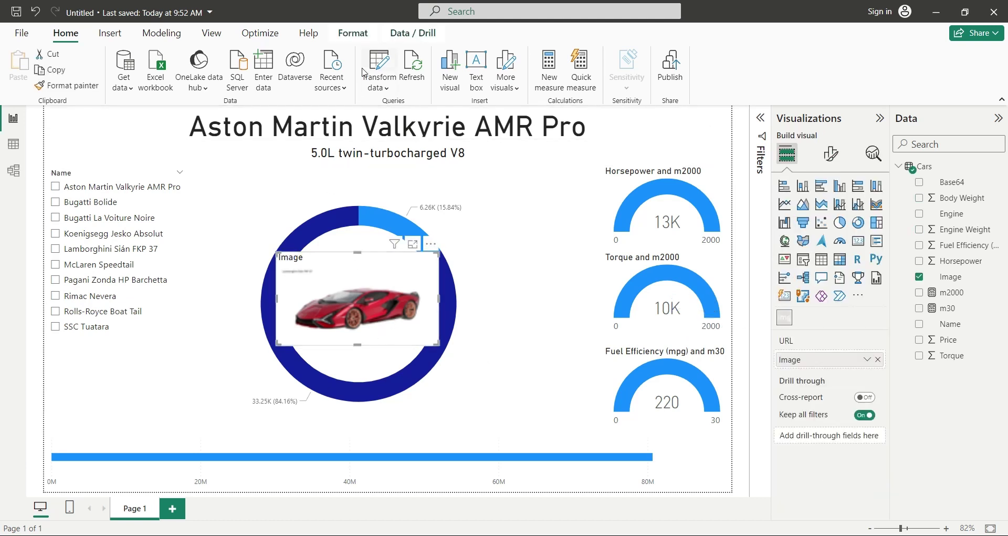
{"action": "left_click", "coordinate": [353, 32]}
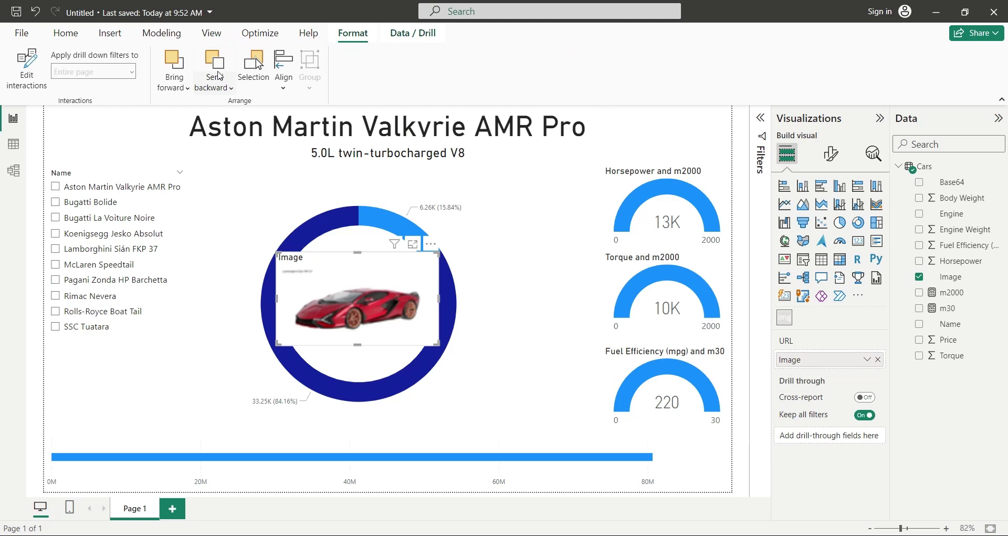
{"action": "left_click", "coordinate": [492, 237]}
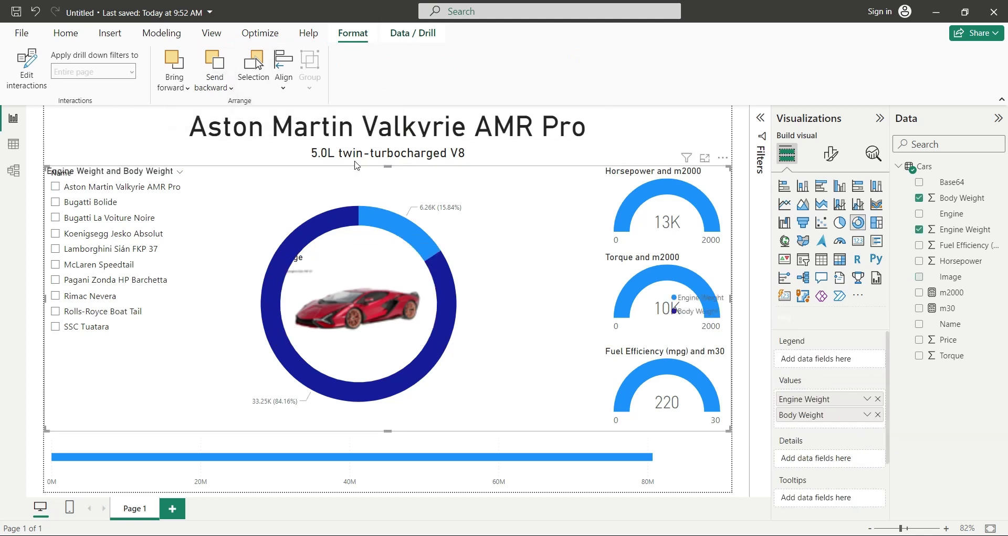
{"action": "left_click", "coordinate": [182, 66]}
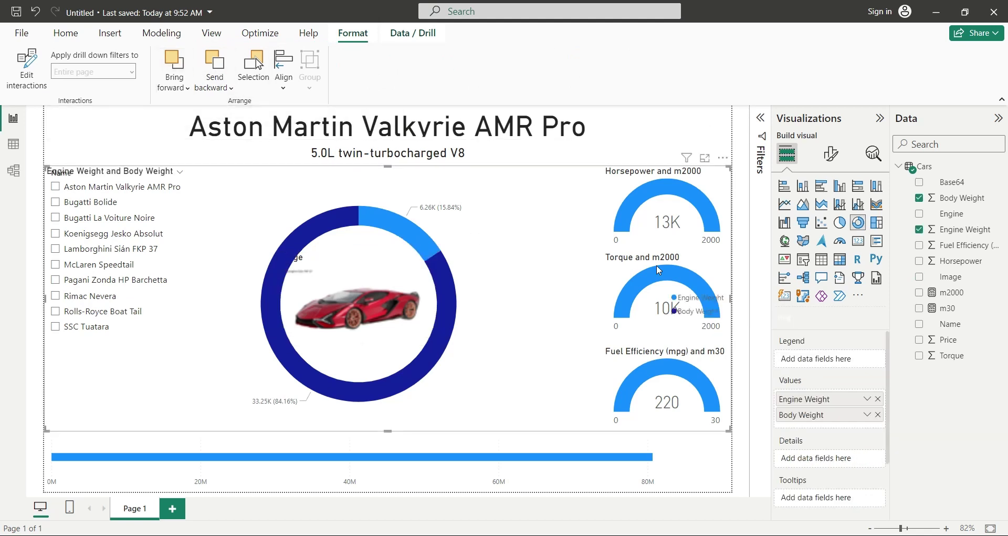
{"action": "left_click", "coordinate": [747, 300]}
{"action": "left_click", "coordinate": [394, 301]}
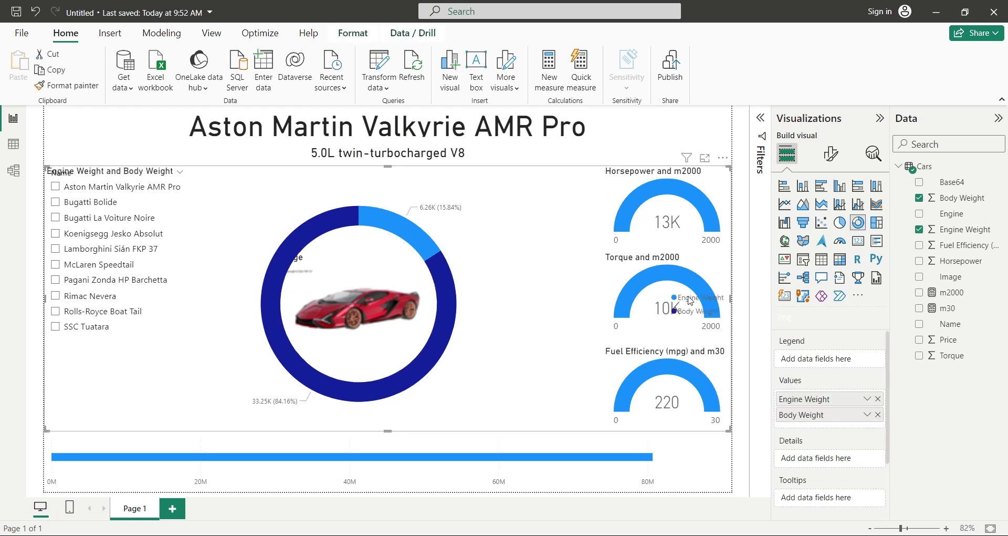
{"action": "key", "text": "Tab"}
Step: Turn off the car picture's title and readjust its size inside the donut ring
{"action": "key", "text": "Tab"}
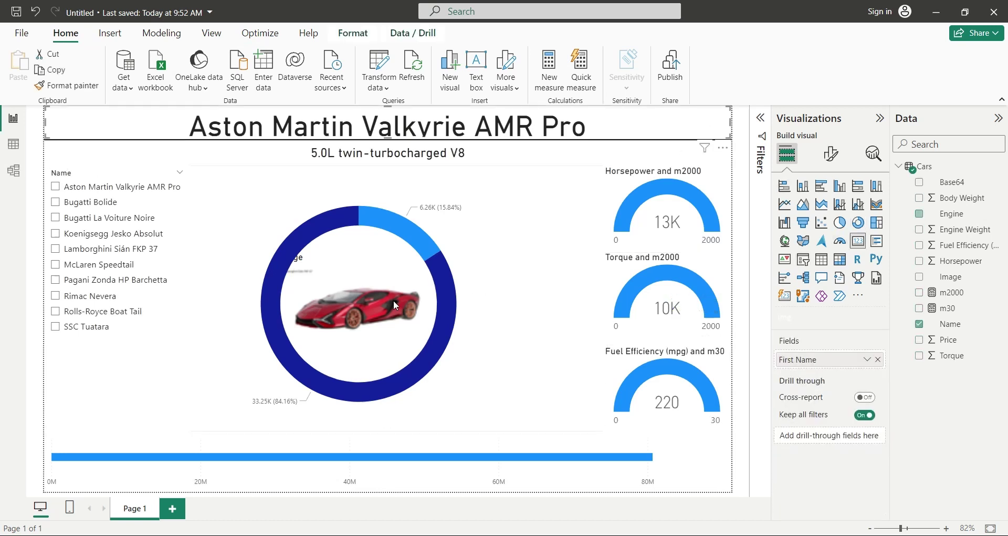
{"action": "key", "text": "Tab"}
{"action": "left_click", "coordinate": [830, 153]}
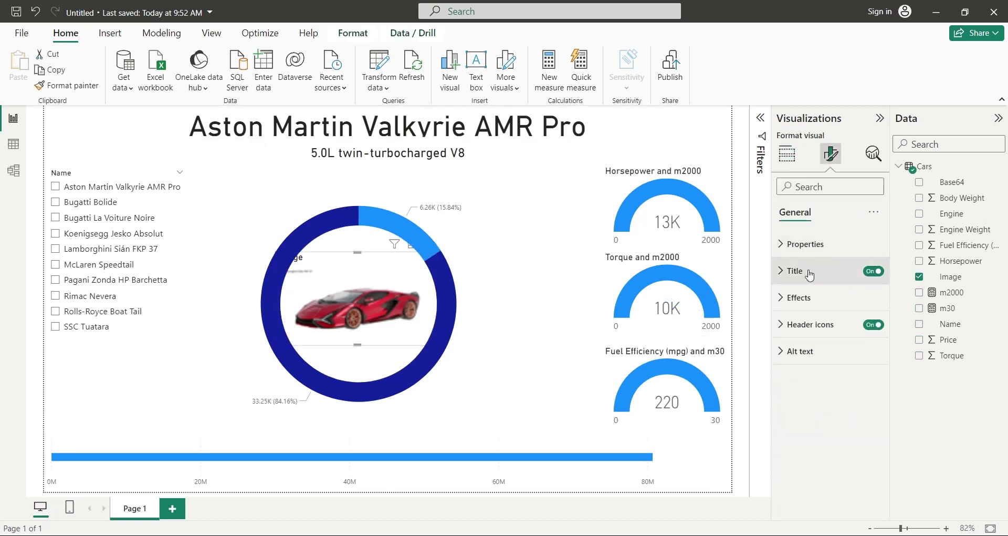
{"action": "left_click", "coordinate": [873, 270]}
{"action": "left_click_drag", "start_coordinate": [357, 344], "coordinate": [358, 336]}
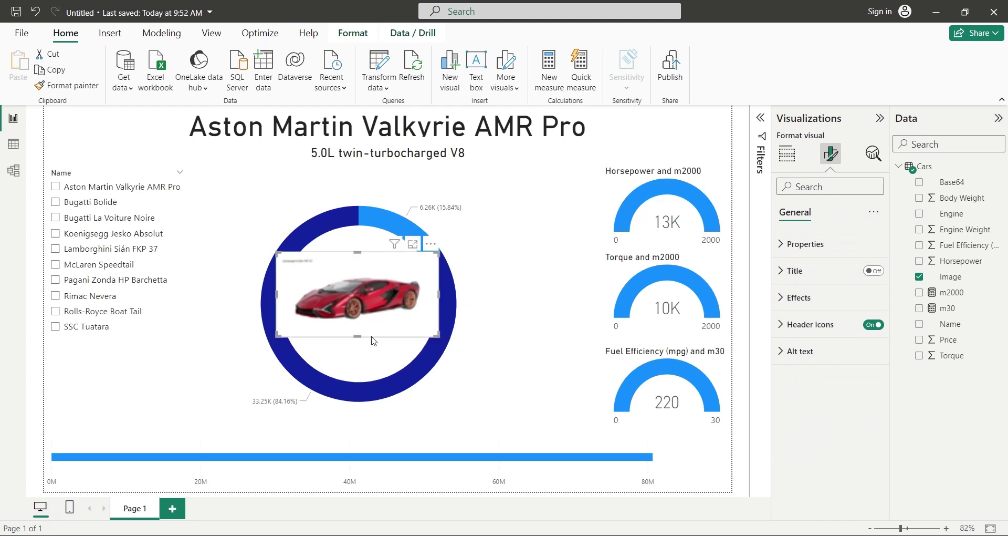
{"action": "key", "text": "ctrl+z"}
{"action": "left_click", "coordinate": [739, 368]}
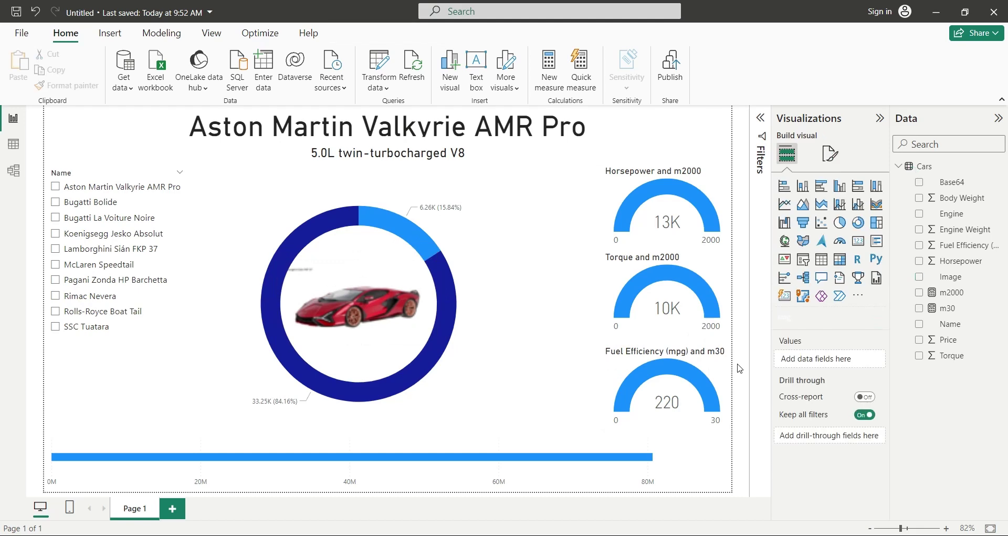